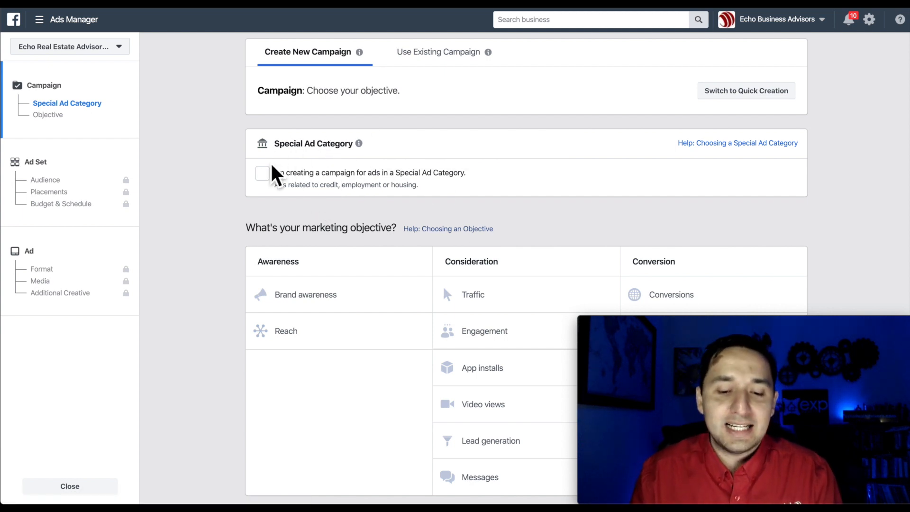
# Choose Lead generation as the campaign objective.
pyautogui.click(480, 430)
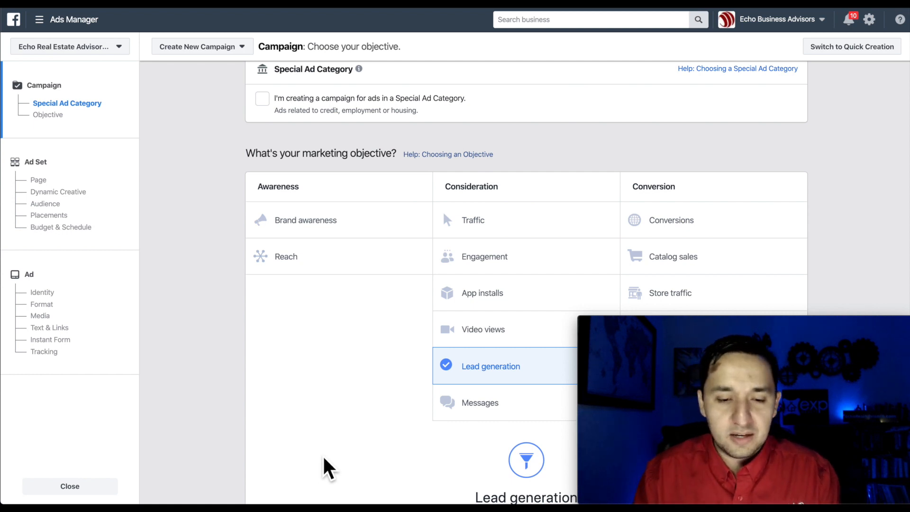
pyautogui.scroll(-5, 324, 458)
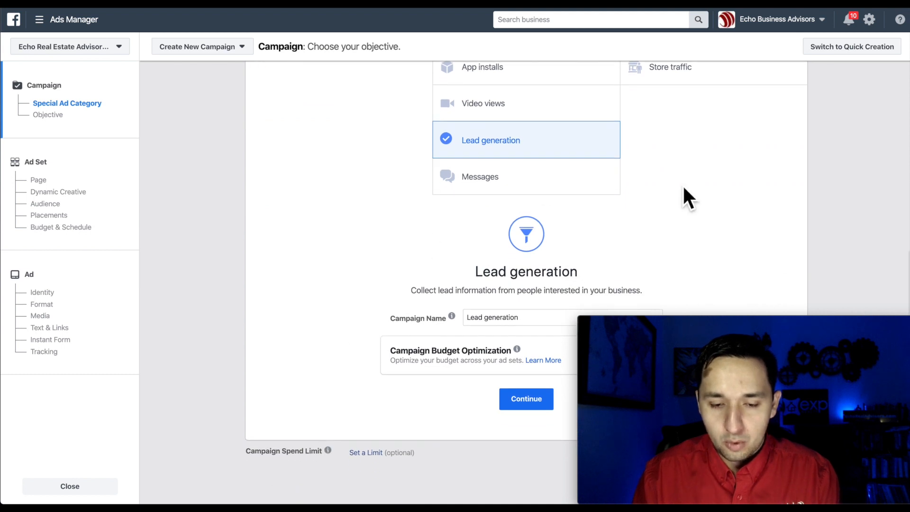
pyautogui.moveTo(776, 326); pyautogui.dragTo(752, 138)
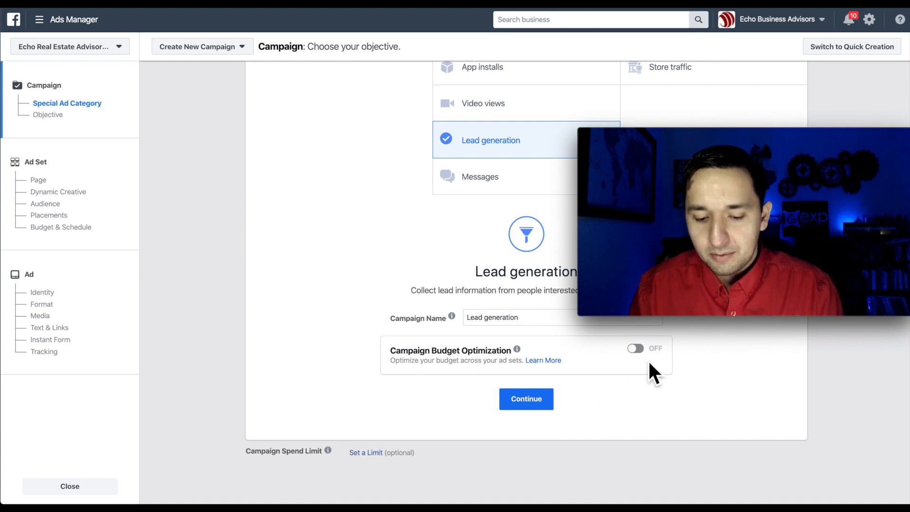
# Leave campaign budget optimization off after toggling it, then continue to the ad set.
pyautogui.click(637, 349)
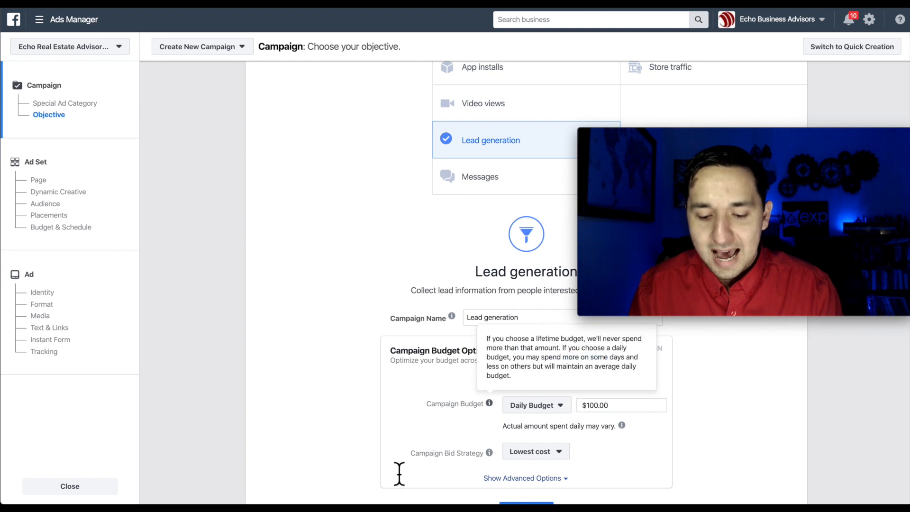
pyautogui.scroll(-1, 410, 374)
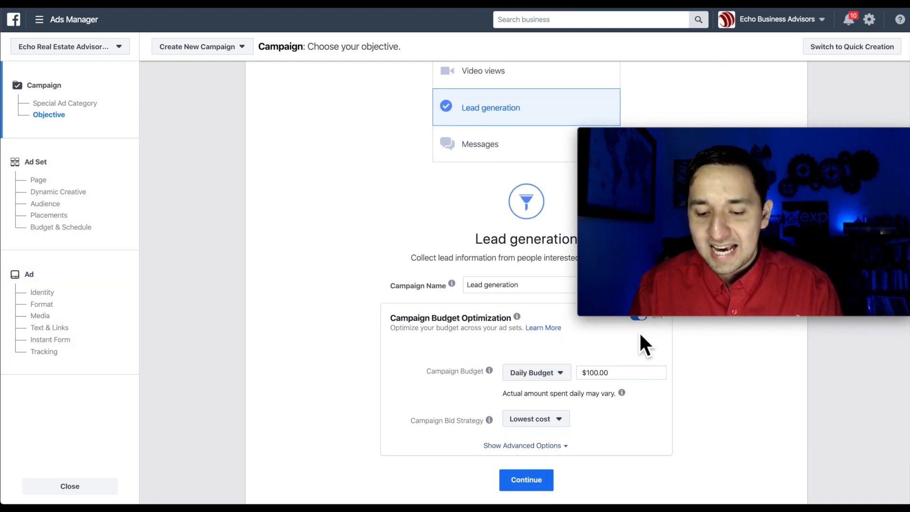
pyautogui.click(636, 319)
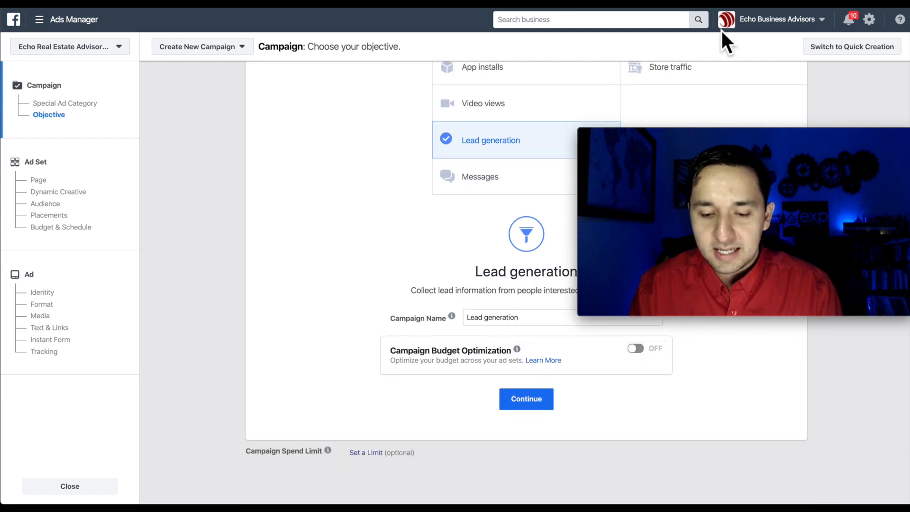
pyautogui.moveTo(786, 134); pyautogui.dragTo(810, 325)
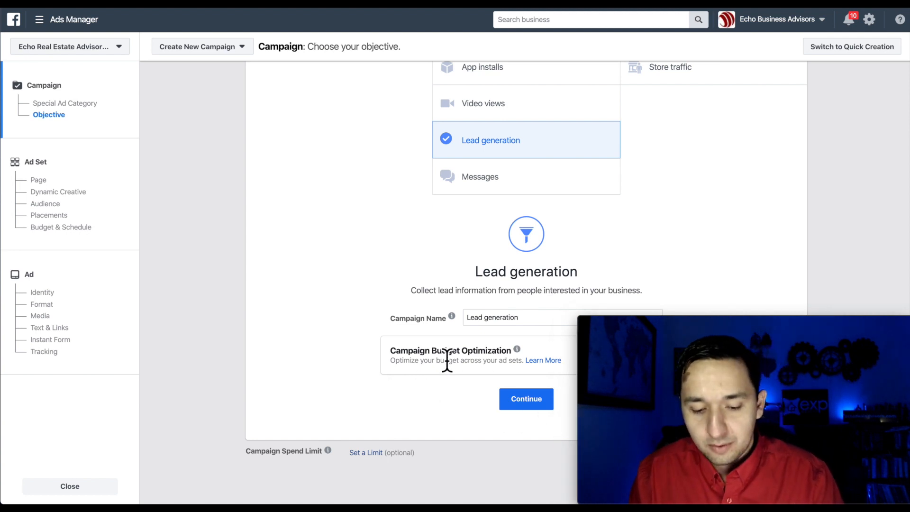
pyautogui.click(525, 400)
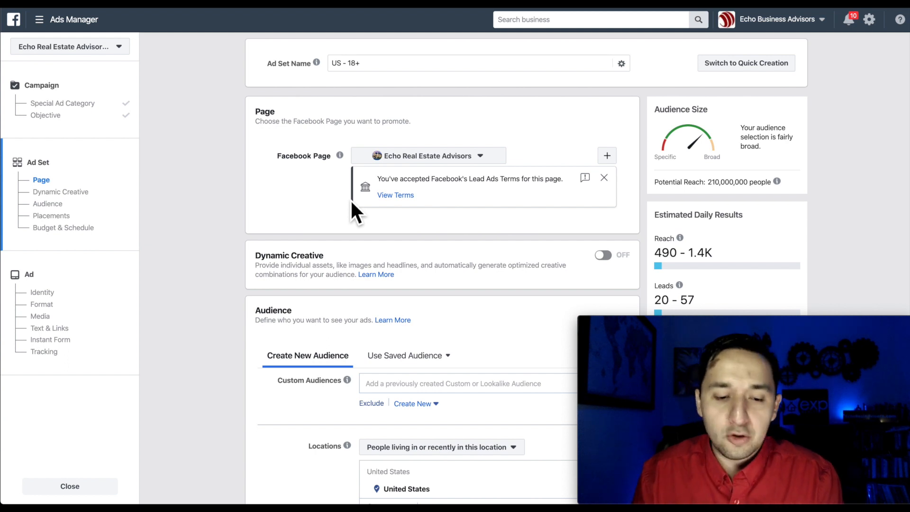
pyautogui.scroll(-3, 351, 200)
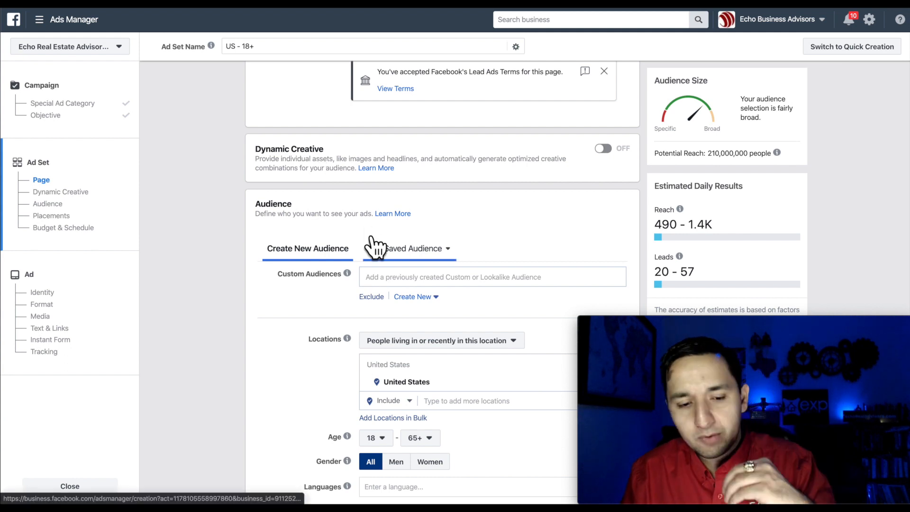
pyautogui.scroll(-2, 476, 242)
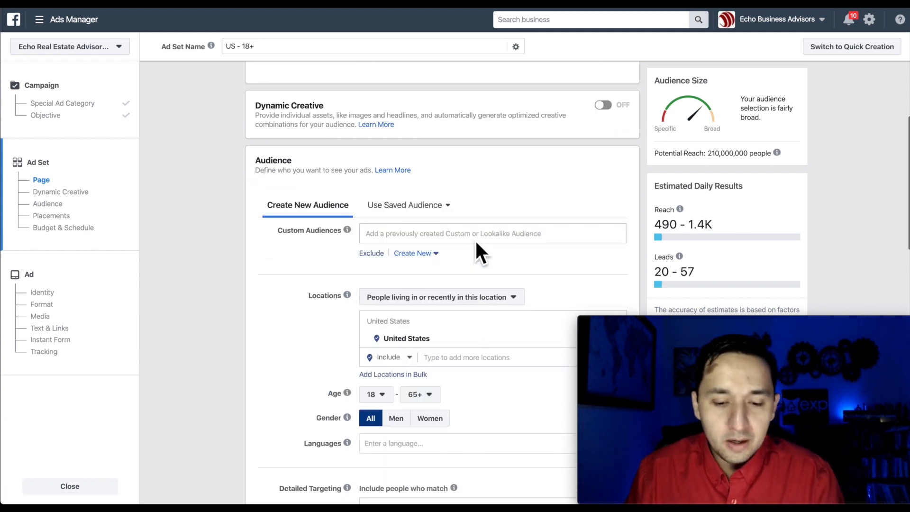
pyautogui.scroll(-2, 475, 240)
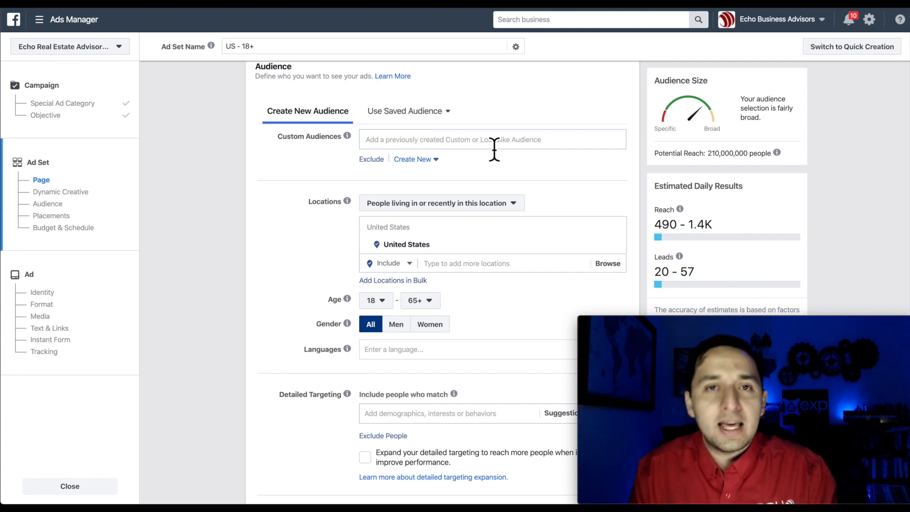
pyautogui.scroll(-1, 494, 149)
# Target people living within 10 mi of Garland, Texas instead of the United States.
pyautogui.click(477, 187)
pyautogui.click(421, 221)
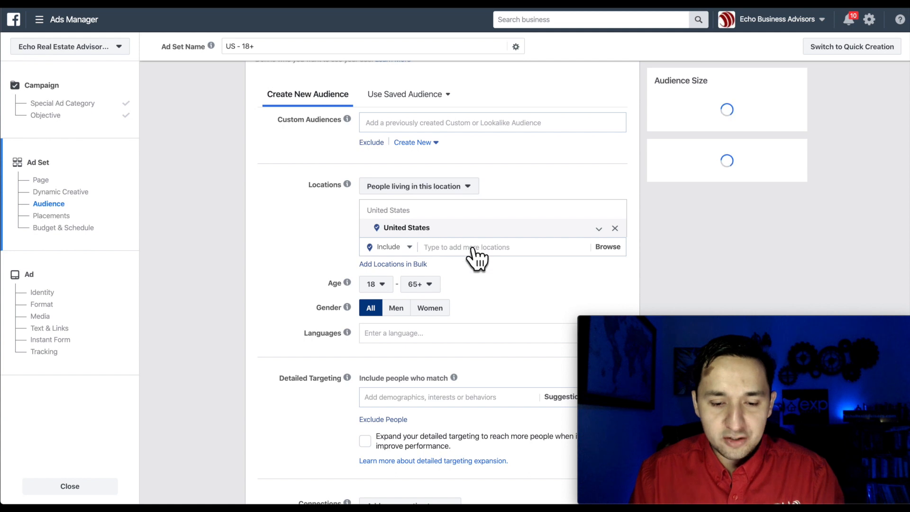
pyautogui.scroll(-1, 478, 256)
pyautogui.click(455, 231)
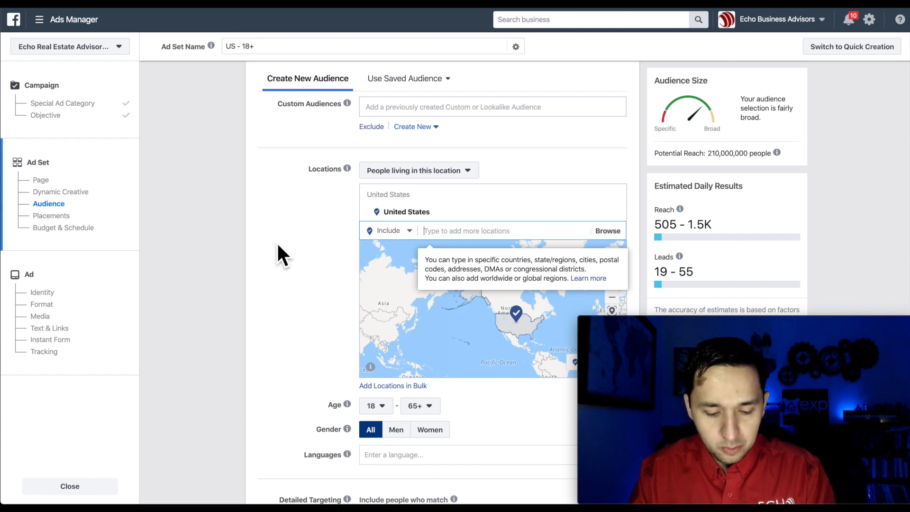
pyautogui.write('garland')
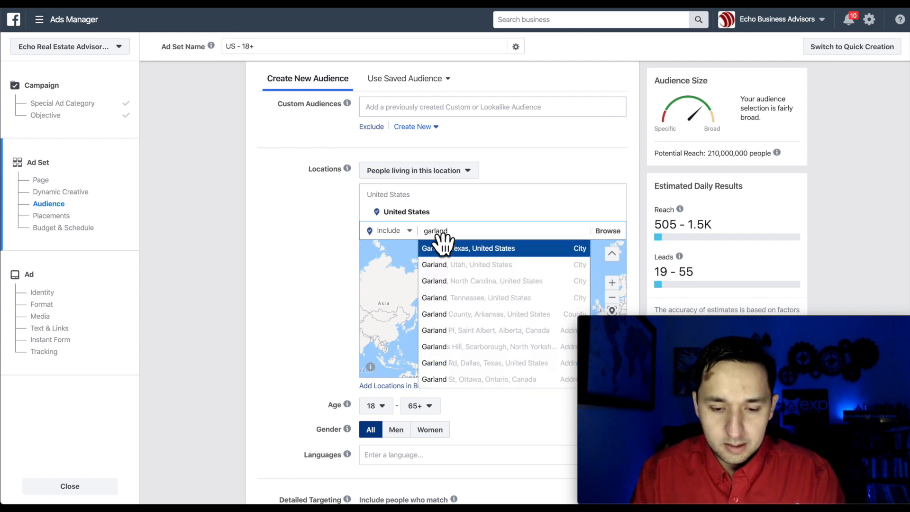
pyautogui.click(445, 251)
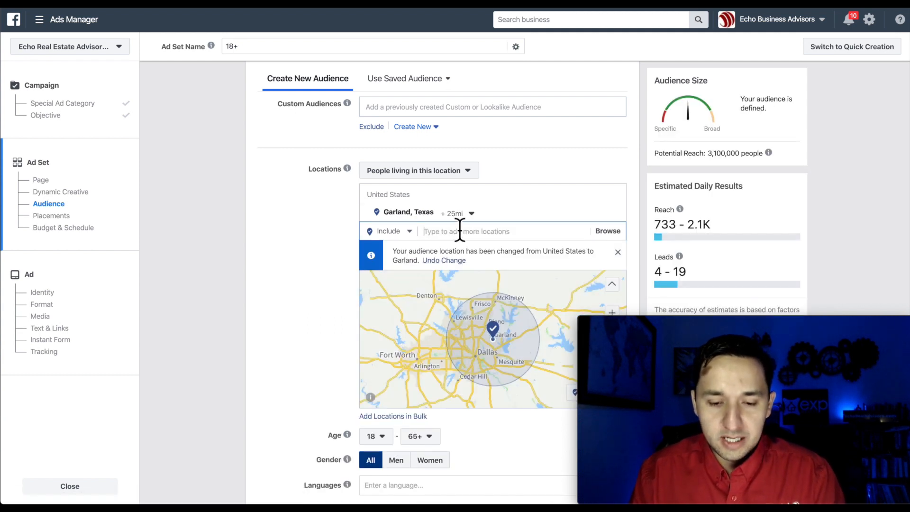
pyautogui.click(457, 214)
pyautogui.moveTo(475, 283); pyautogui.dragTo(455, 286)
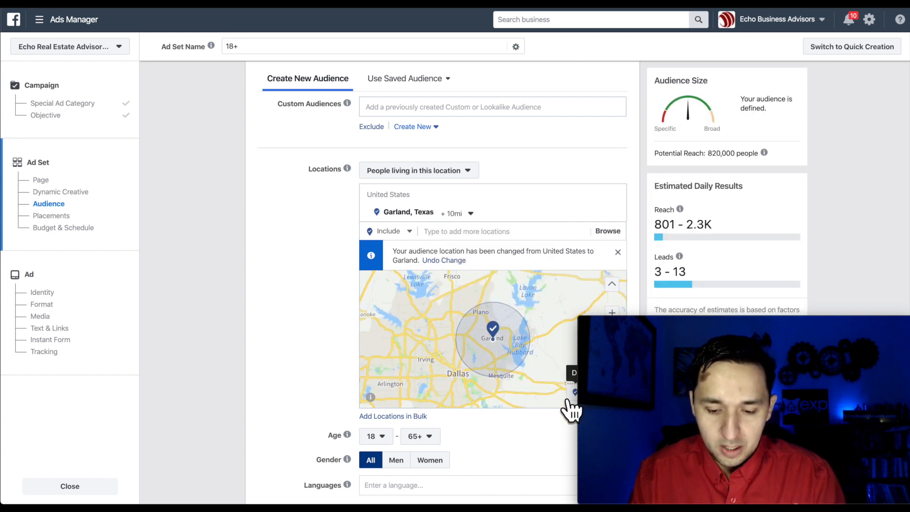
# Drop a pin between Garland and Dallas and exclude a 4 mi radius around it.
pyautogui.click(574, 392)
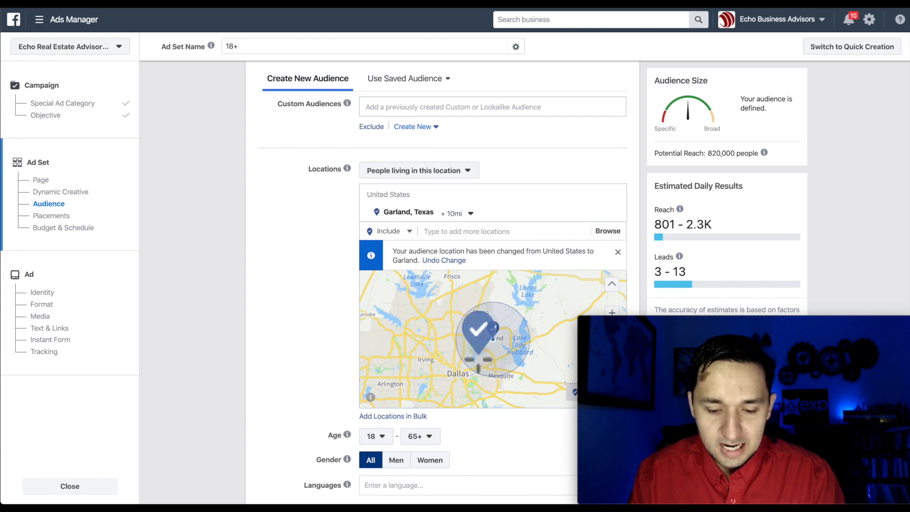
pyautogui.click(477, 355)
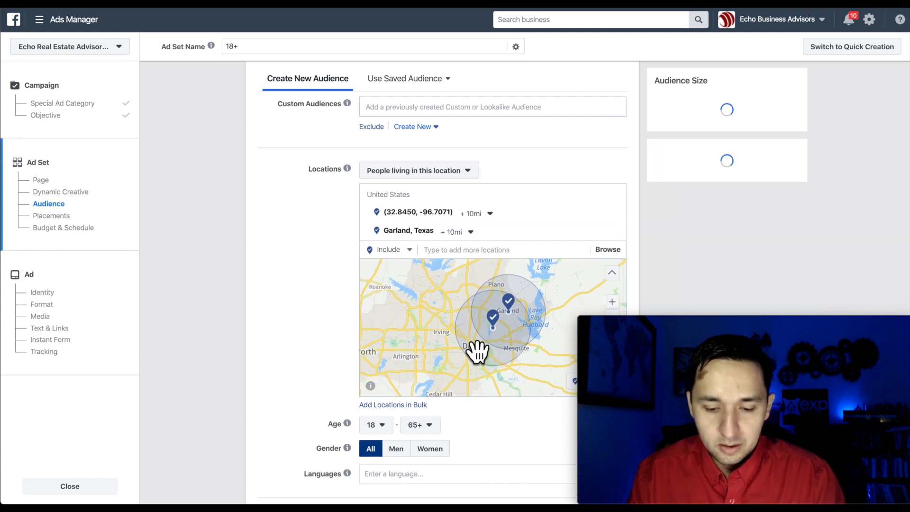
pyautogui.click(495, 215)
pyautogui.moveTo(482, 248); pyautogui.dragTo(477, 249)
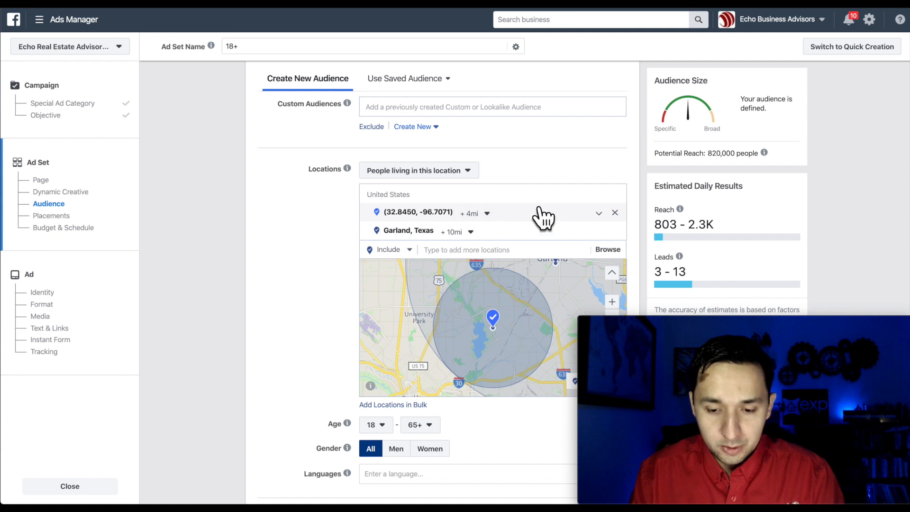
pyautogui.click(493, 321)
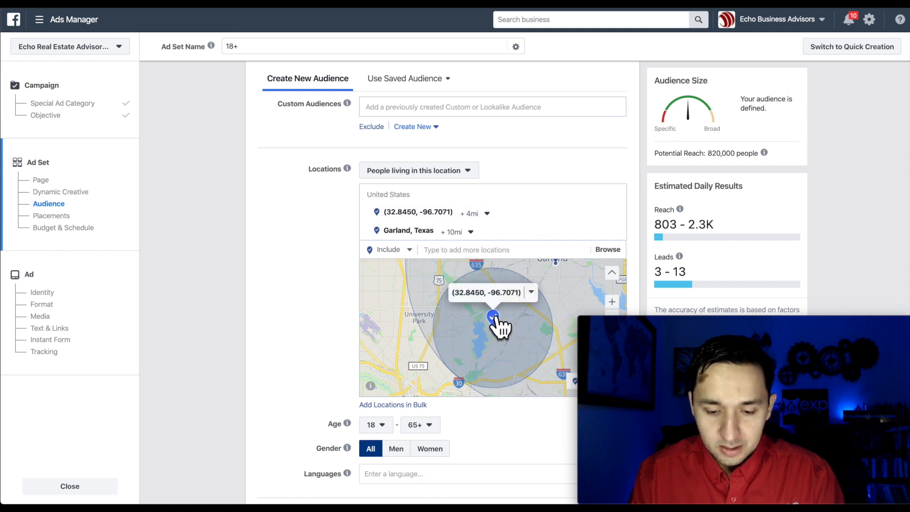
pyautogui.click(532, 292)
pyautogui.click(538, 320)
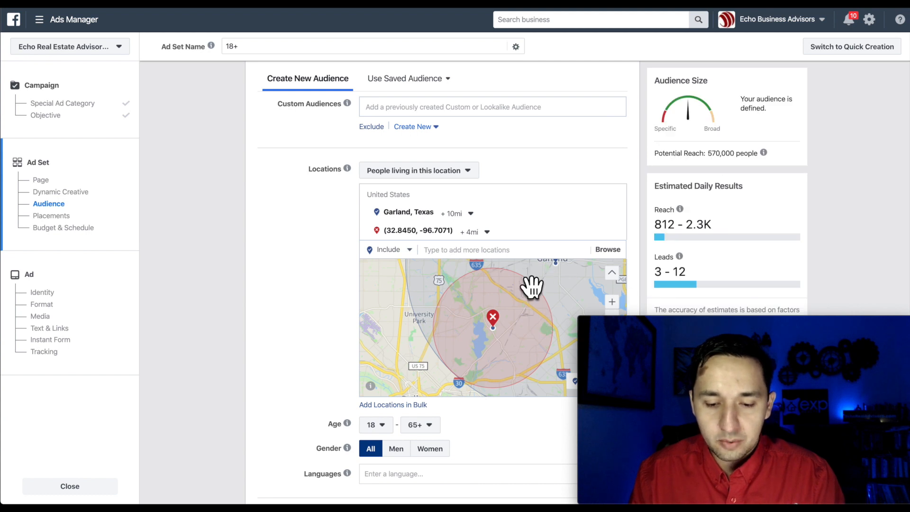
pyautogui.scroll(-5, 532, 284)
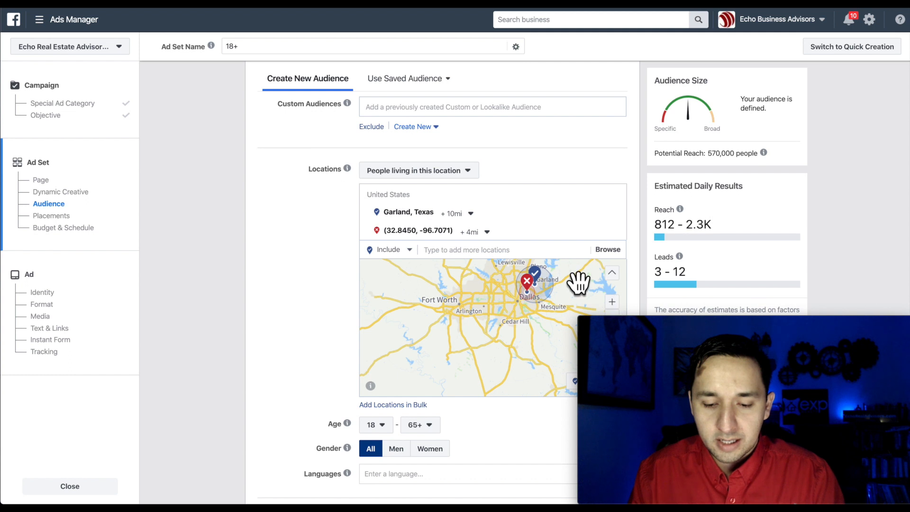
pyautogui.scroll(4, 581, 283)
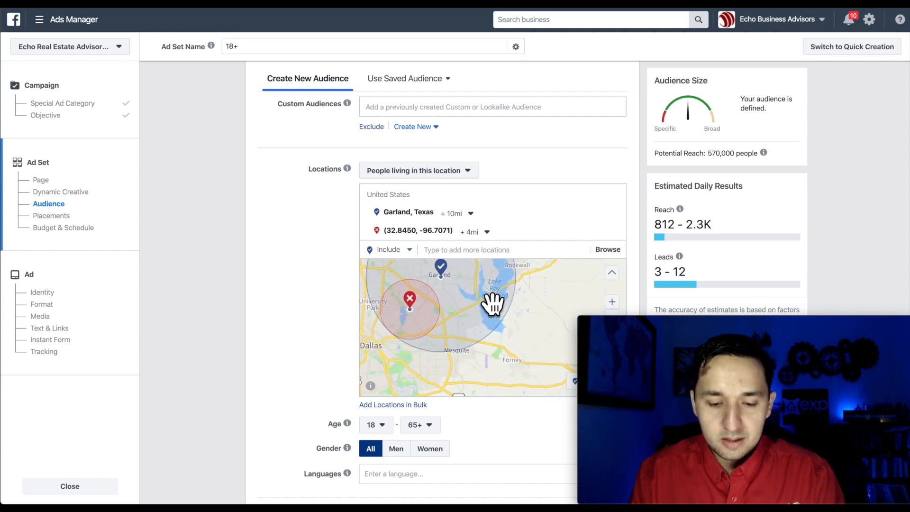
pyautogui.moveTo(451, 325); pyautogui.dragTo(500, 376)
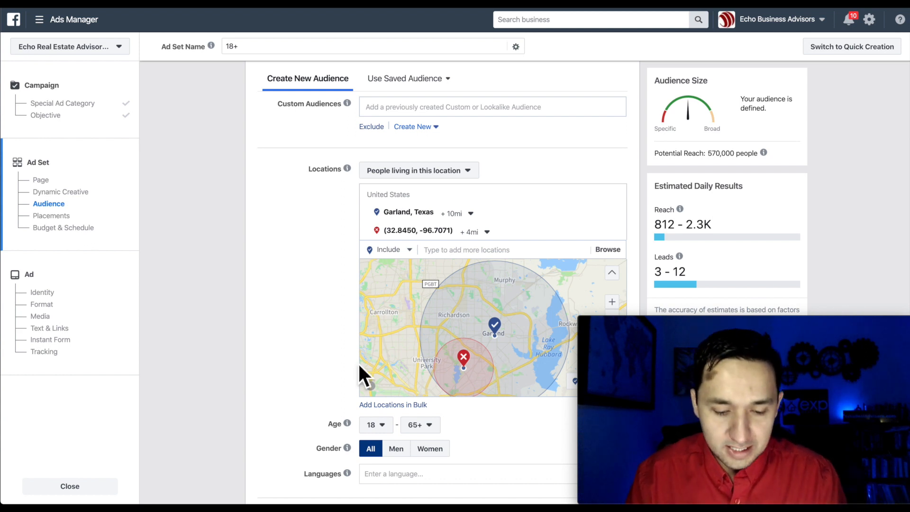
pyautogui.scroll(-4, 359, 366)
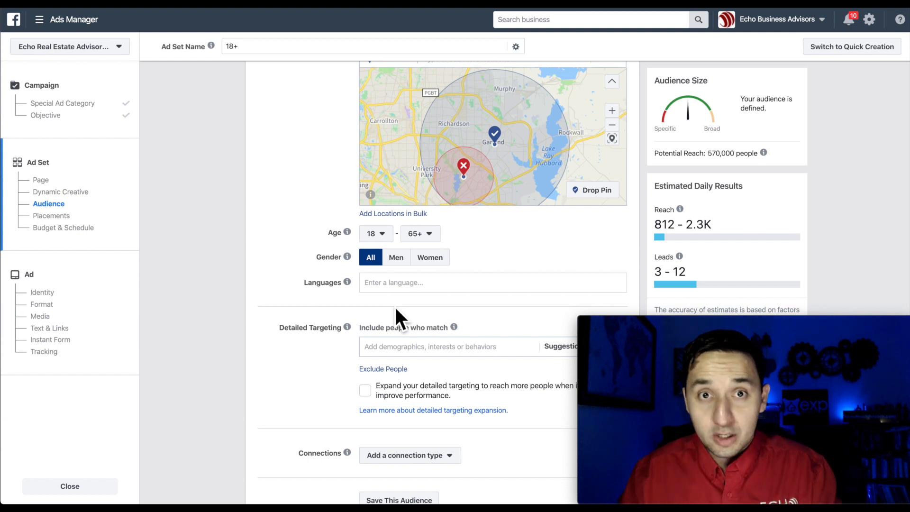
pyautogui.scroll(-3, 395, 305)
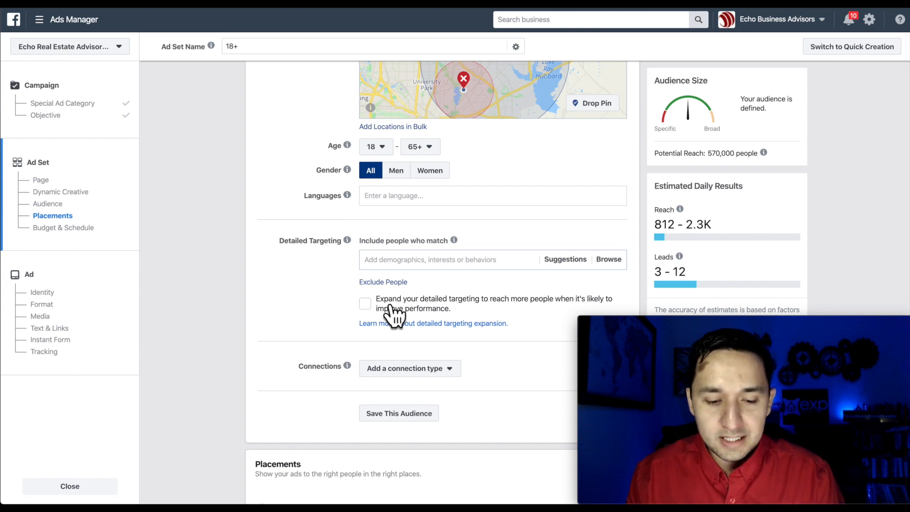
pyautogui.scroll(-2, 394, 308)
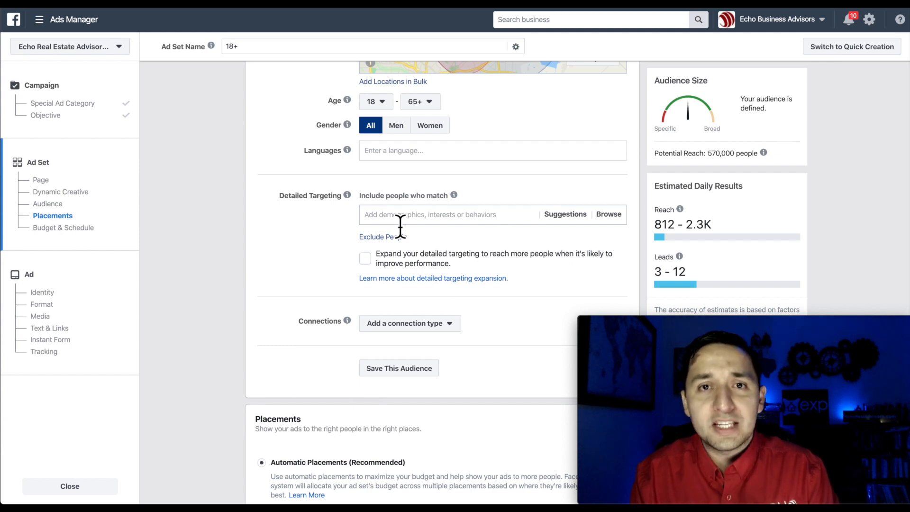
pyautogui.scroll(-2, 401, 225)
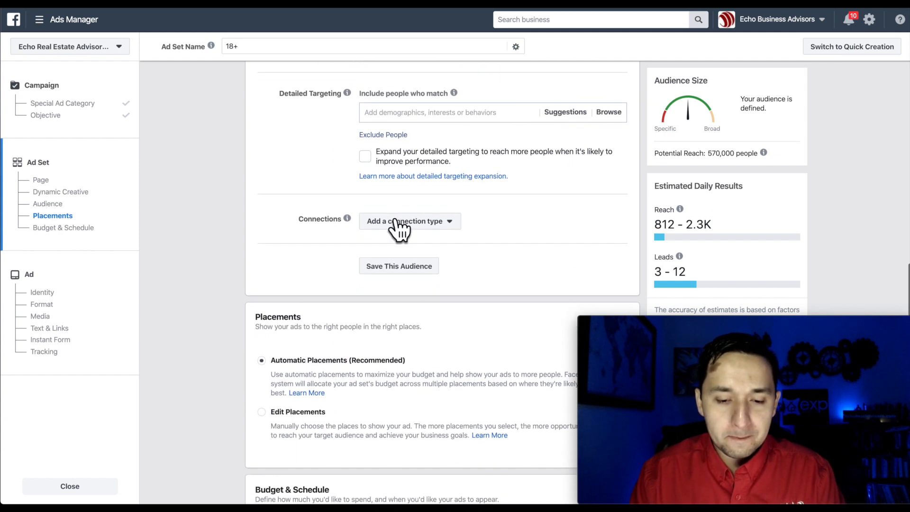
pyautogui.scroll(-1, 507, 266)
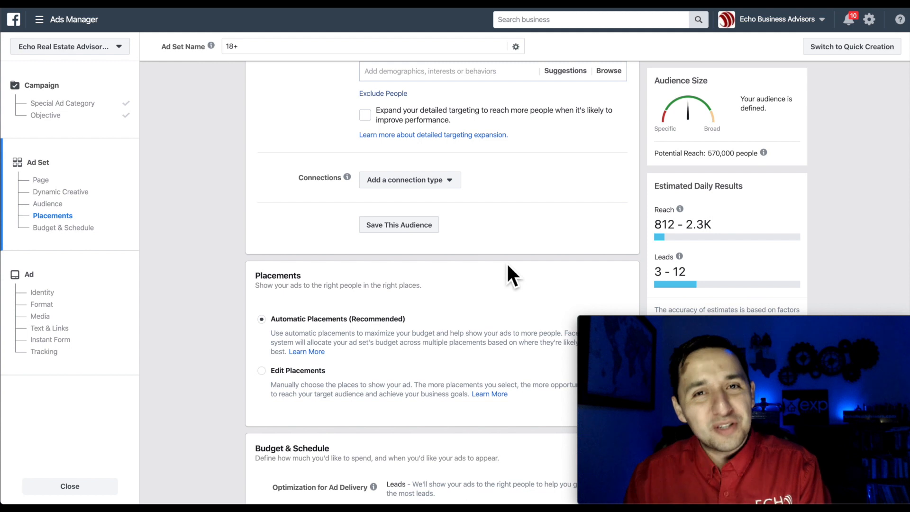
pyautogui.scroll(-1, 503, 209)
pyautogui.scroll(-1, 504, 210)
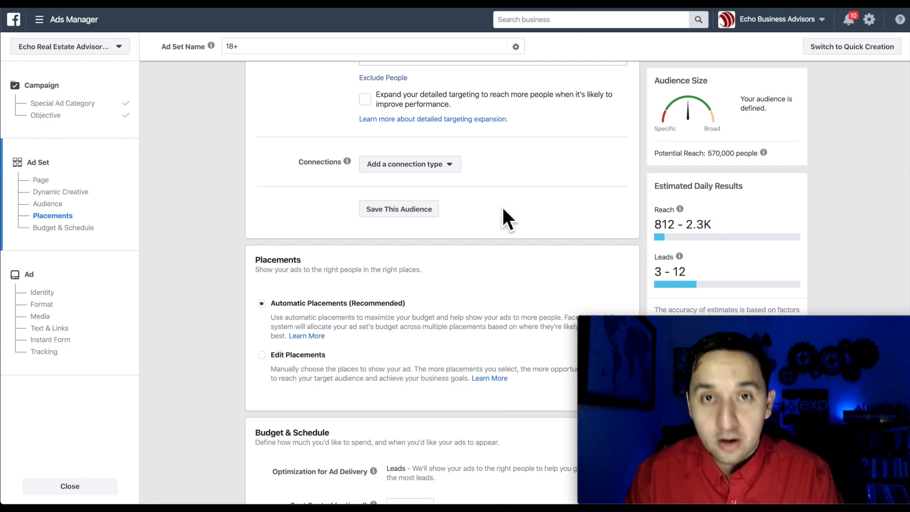
pyautogui.click(434, 166)
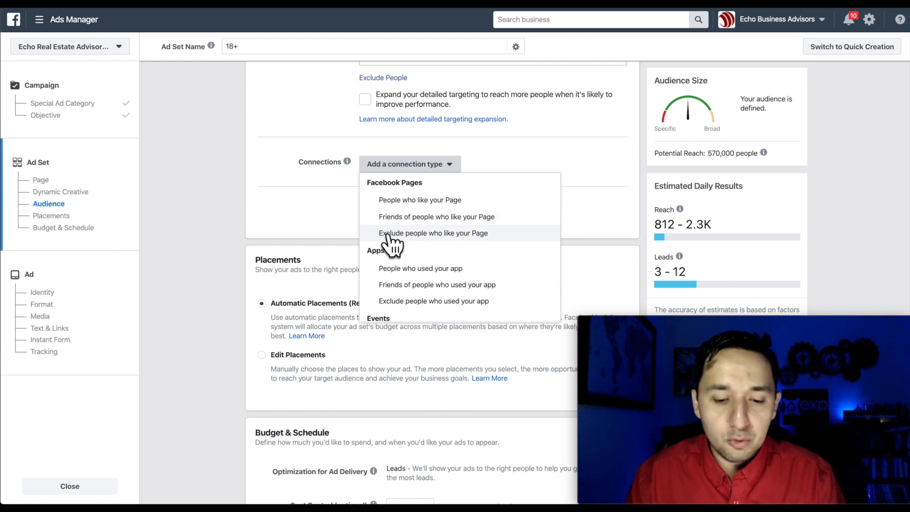
pyautogui.click(593, 212)
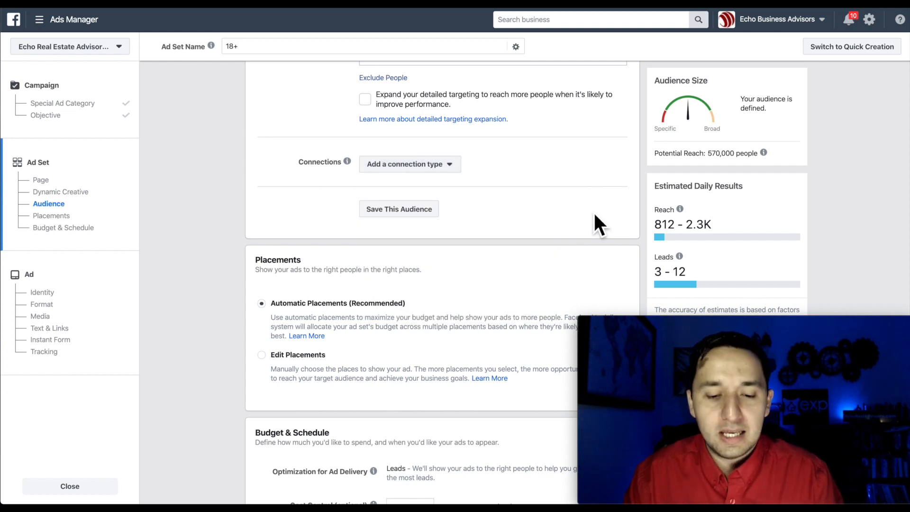
pyautogui.scroll(-1, 595, 214)
pyautogui.scroll(2, 594, 211)
pyautogui.scroll(-3, 593, 211)
pyautogui.scroll(-3, 594, 211)
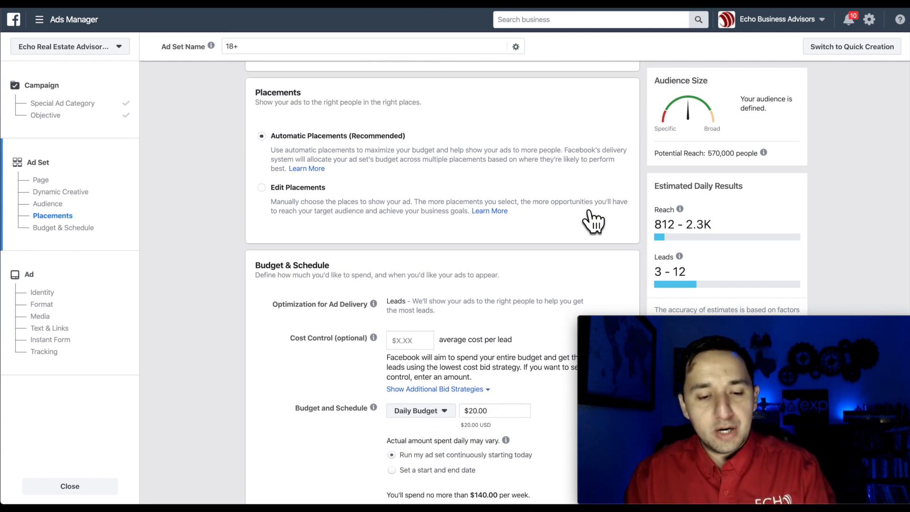
# Switch to manual placements, removing In-Stream, Stories, Explore, Marketplace and Instagram Feed.
pyautogui.click(263, 189)
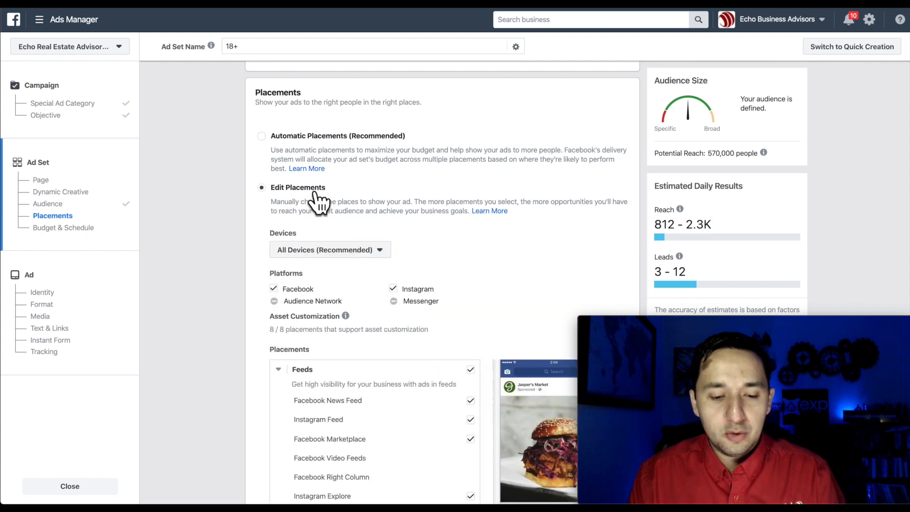
pyautogui.scroll(-2, 378, 239)
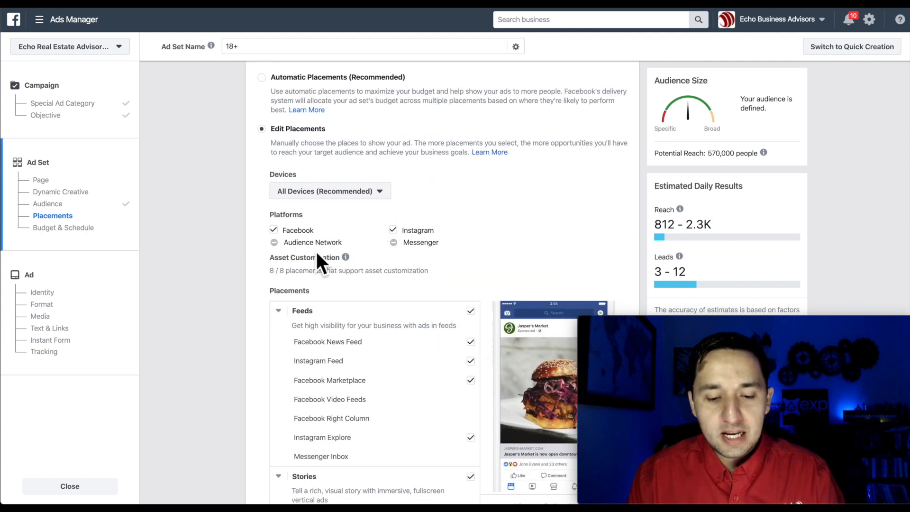
pyautogui.scroll(-1, 441, 270)
pyautogui.scroll(-10, 449, 279)
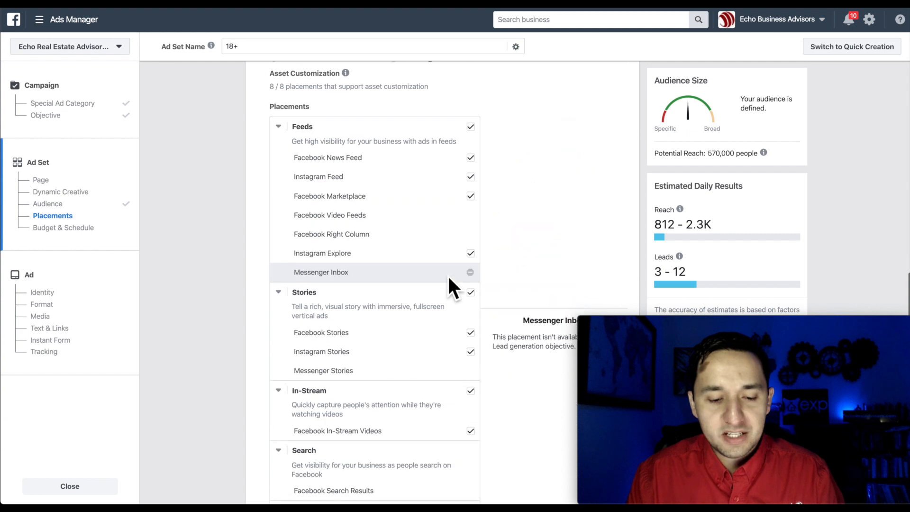
pyautogui.scroll(-2, 447, 274)
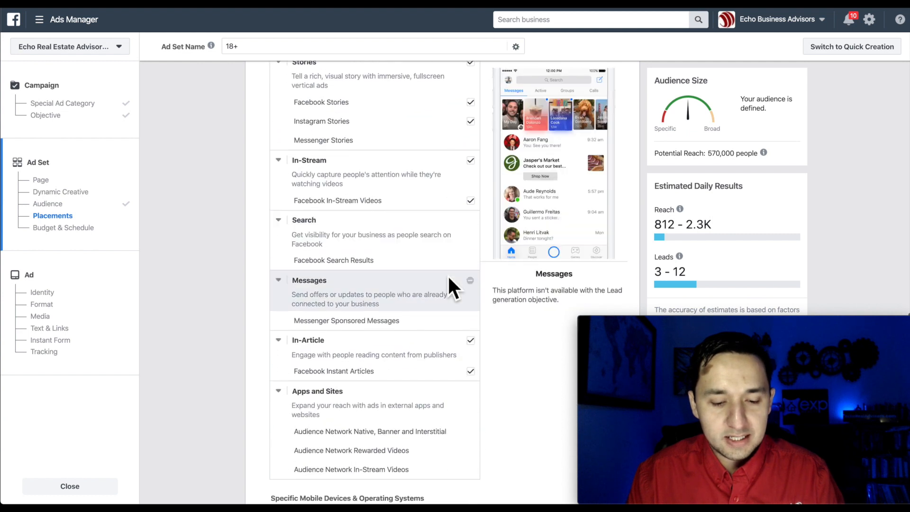
pyautogui.scroll(-1, 488, 394)
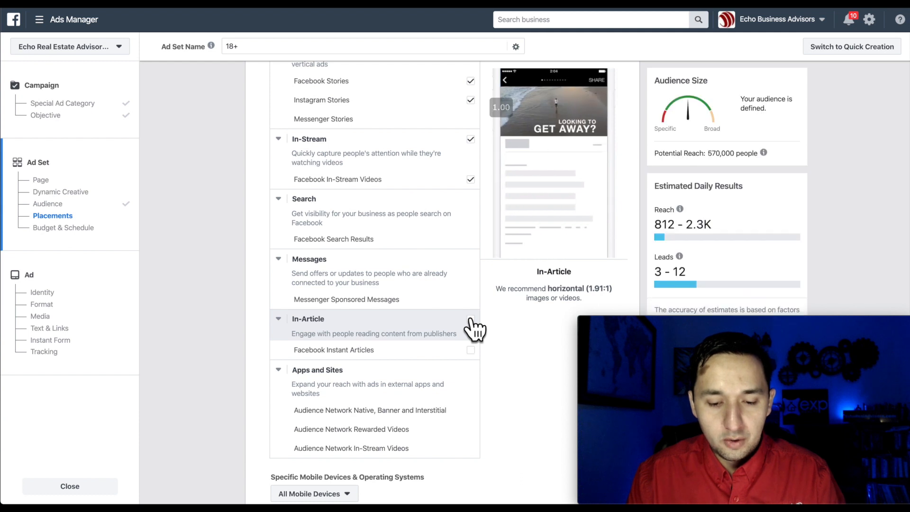
pyautogui.scroll(2, 474, 313)
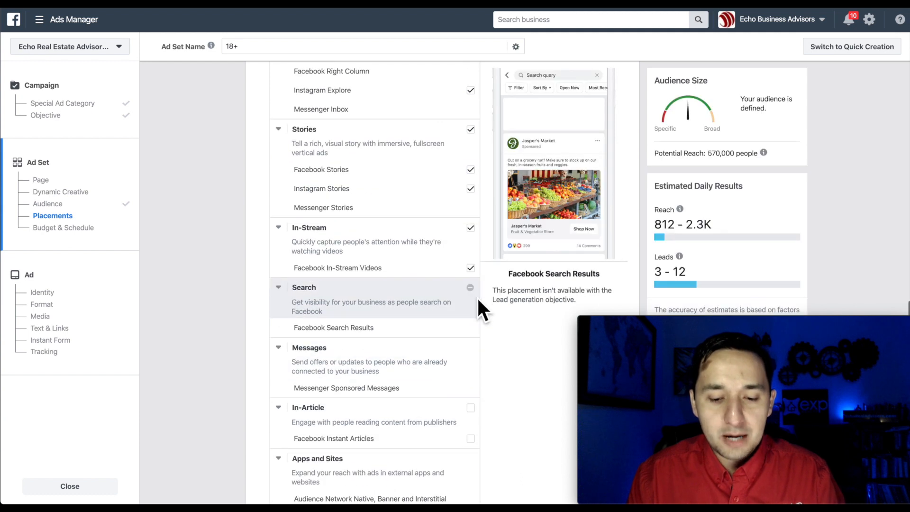
pyautogui.click(471, 227)
pyautogui.scroll(3, 475, 237)
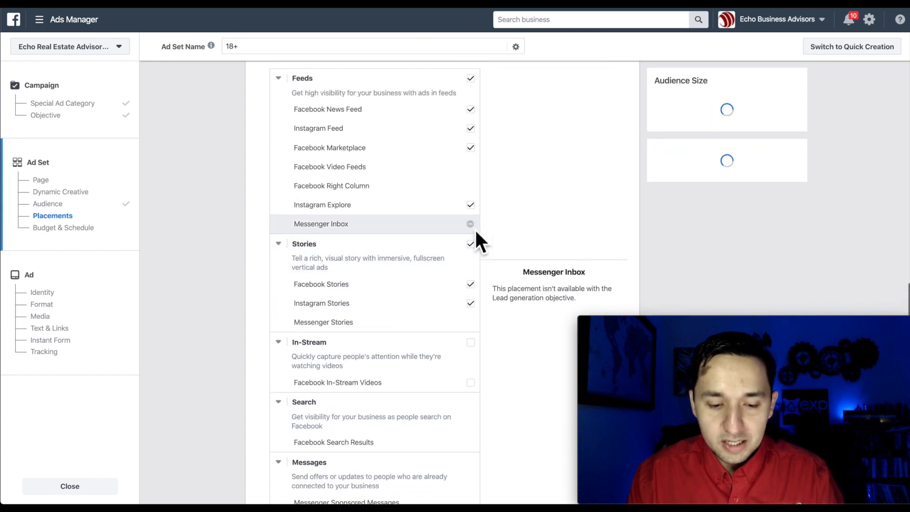
pyautogui.click(471, 244)
pyautogui.scroll(1, 474, 249)
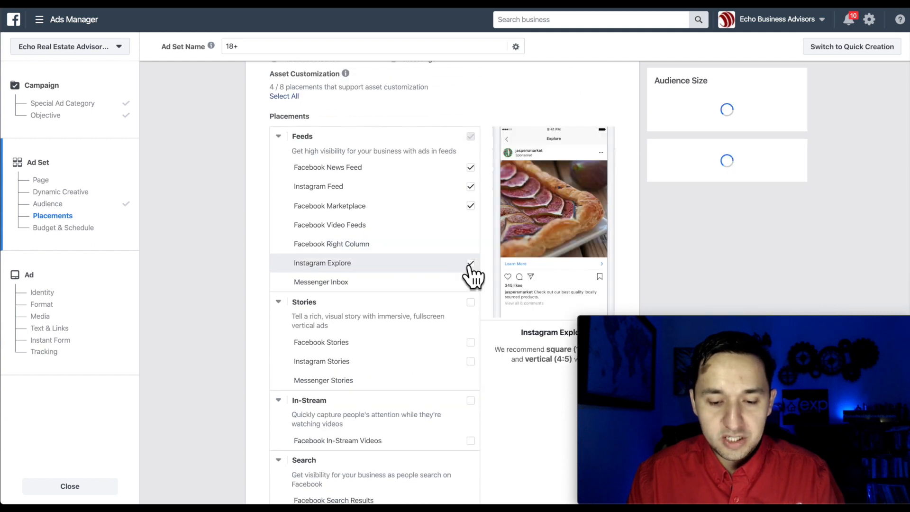
pyautogui.click(471, 263)
pyautogui.click(471, 206)
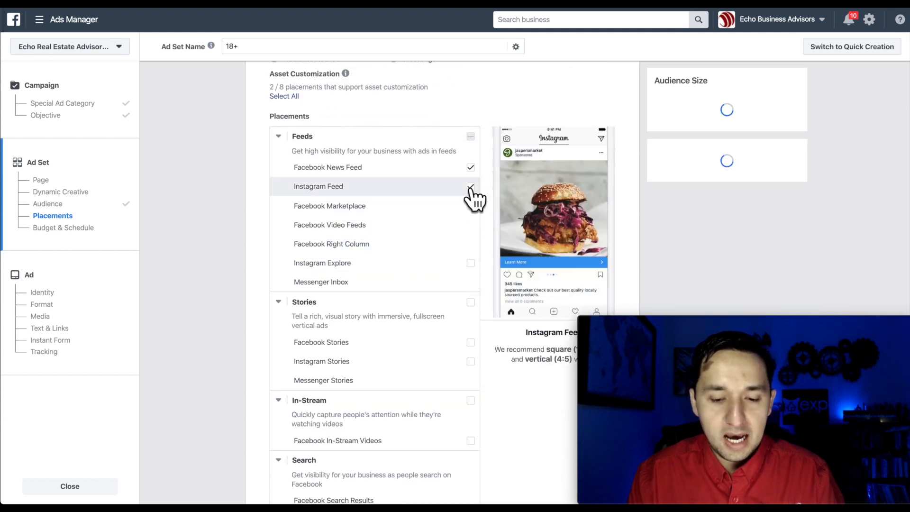
pyautogui.click(470, 187)
# Keep the ad targeting all mobile devices.
pyautogui.scroll(-1, 431, 248)
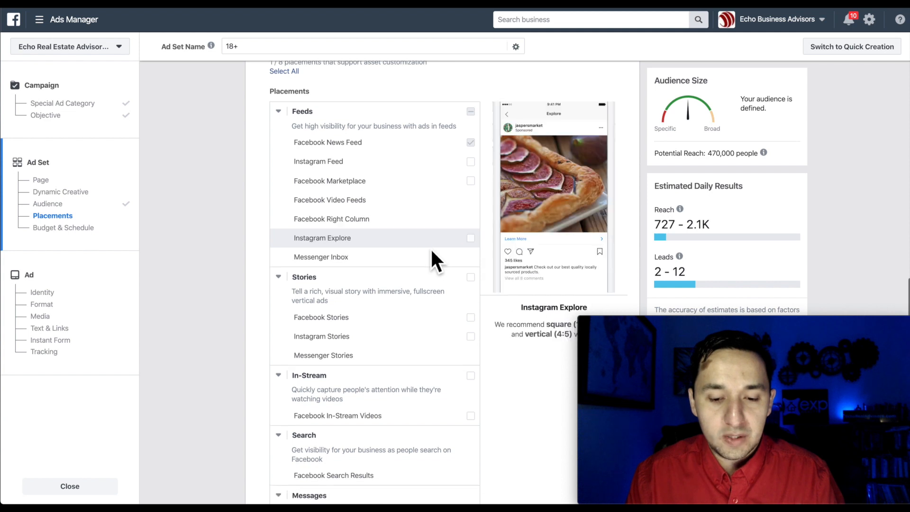
pyautogui.scroll(-5, 479, 318)
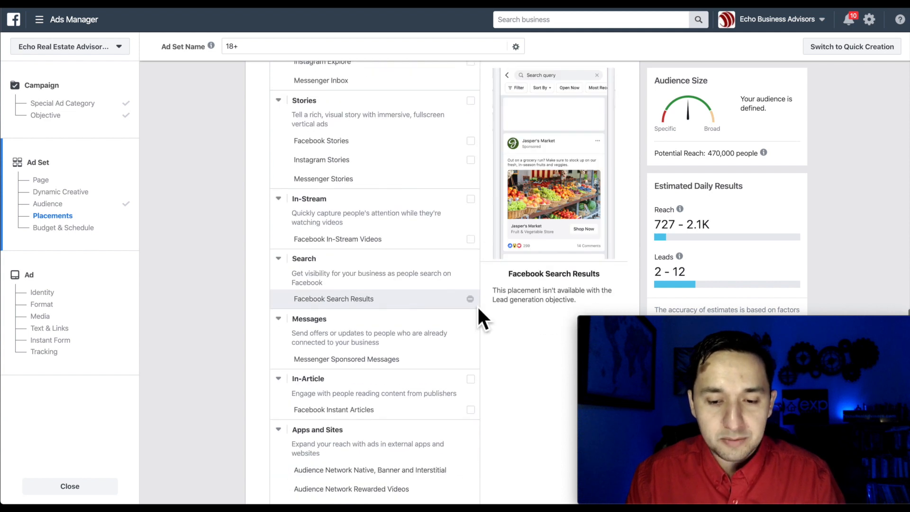
pyautogui.scroll(-8, 478, 313)
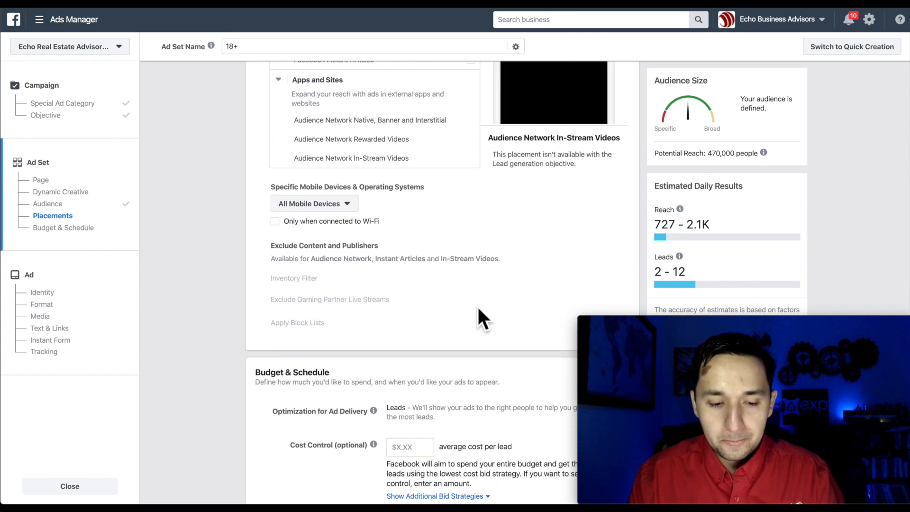
pyautogui.click(322, 180)
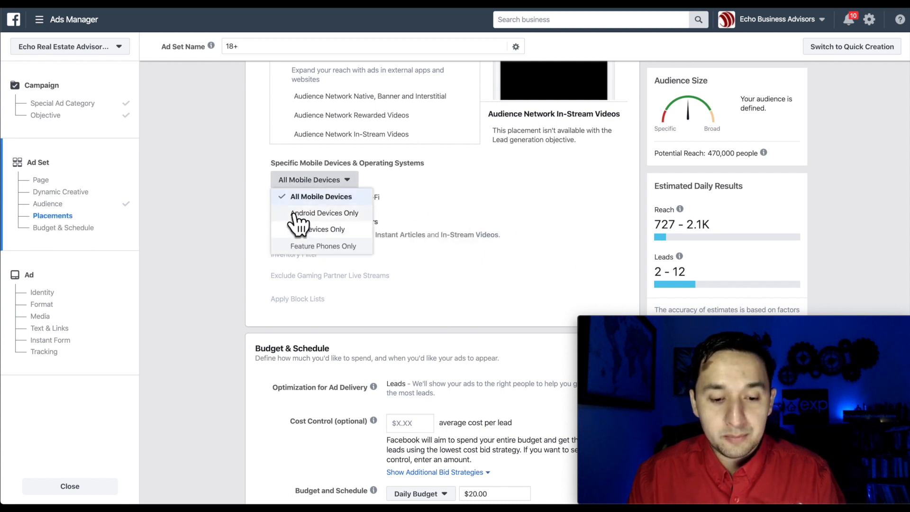
pyautogui.click(502, 296)
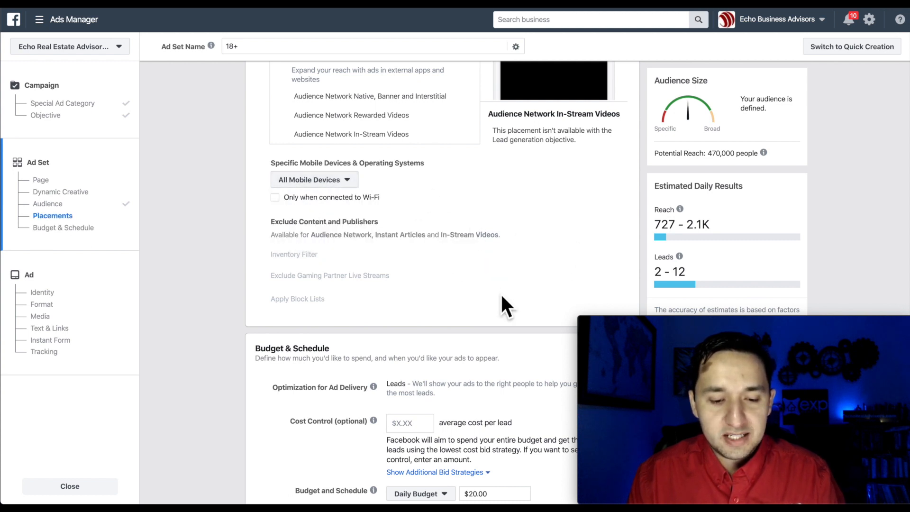
pyautogui.scroll(-1, 500, 294)
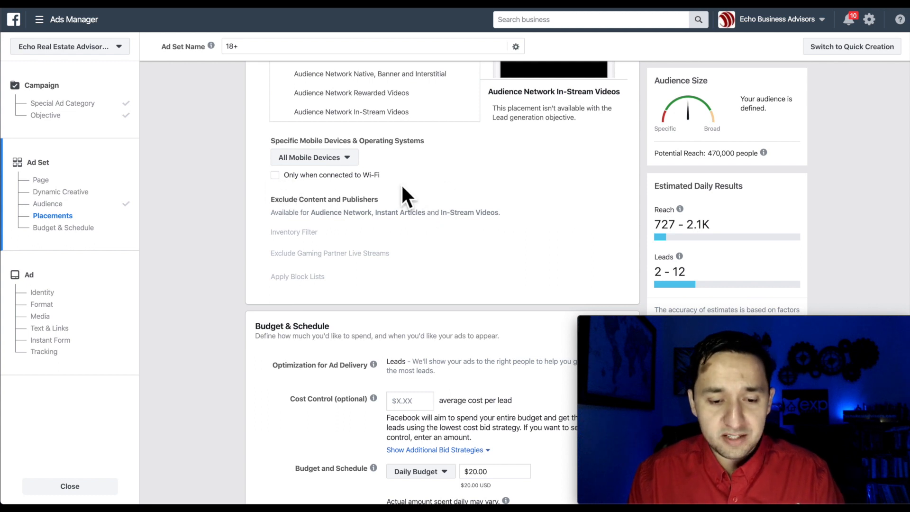
# Keep the $20.00 daily budget running continuously and confirm the ad set.
pyautogui.scroll(-4, 451, 177)
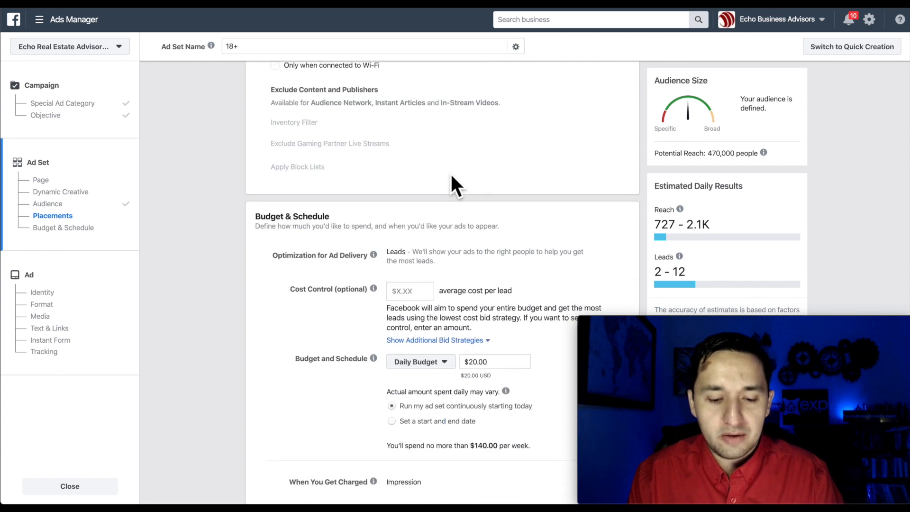
pyautogui.scroll(-1, 452, 175)
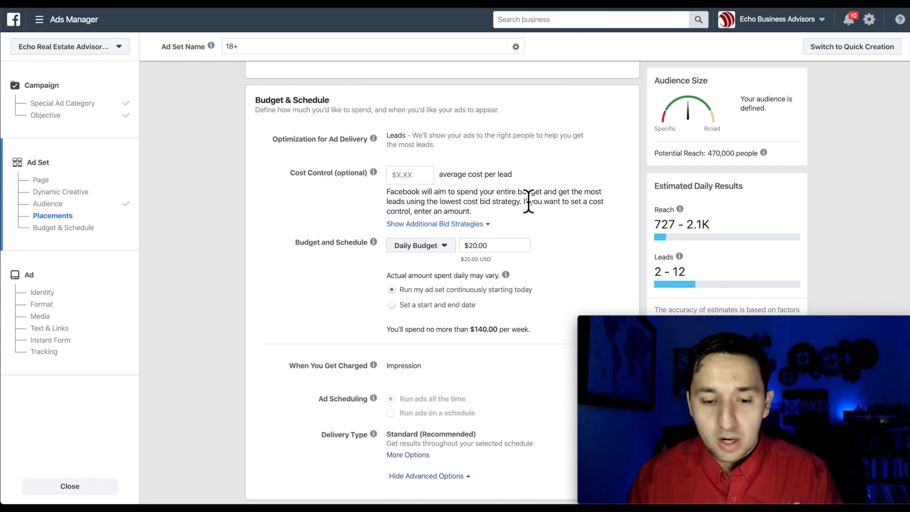
pyautogui.scroll(-1, 488, 204)
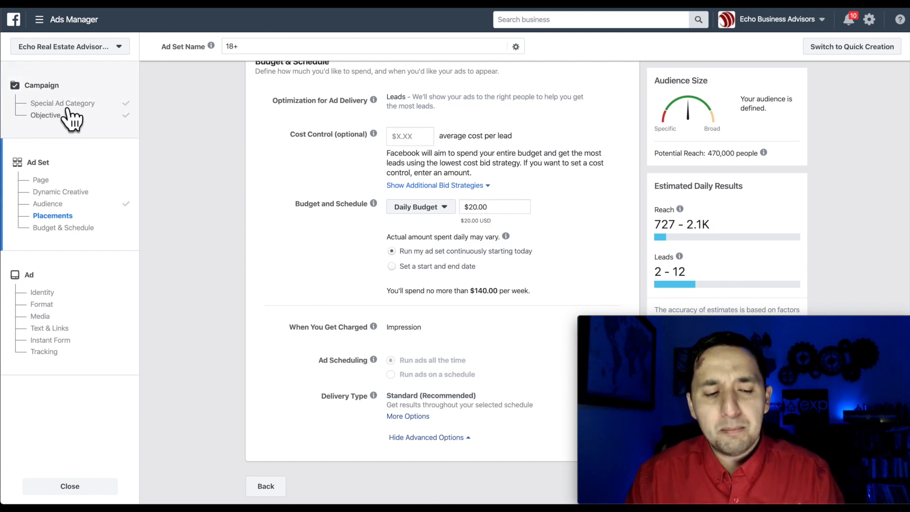
pyautogui.moveTo(374, 203)
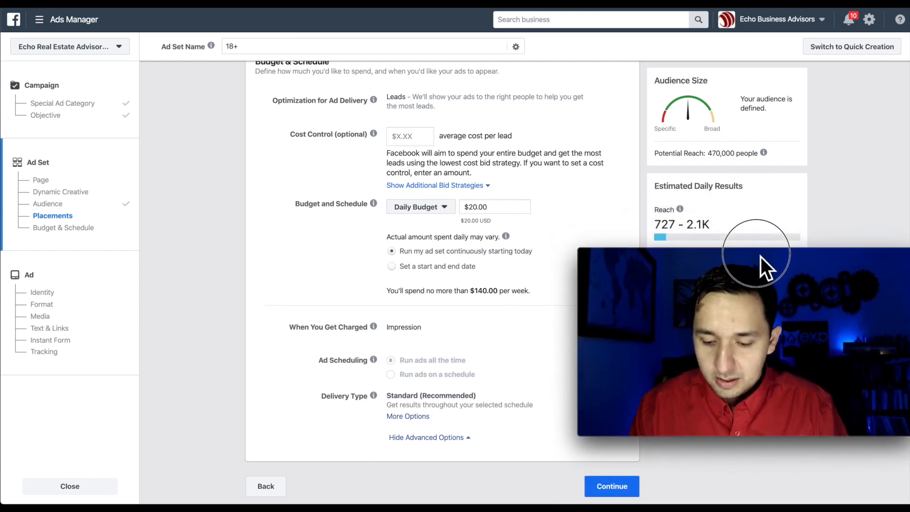
pyautogui.click(603, 488)
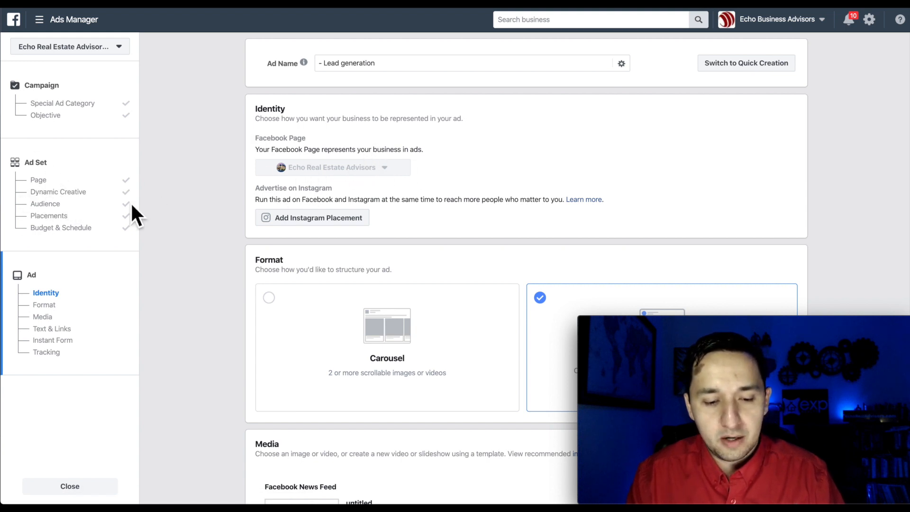
# Clear the untitled 1280 × 720 placeholder image from the Single Image or Video ad's media.
pyautogui.scroll(-1, 391, 222)
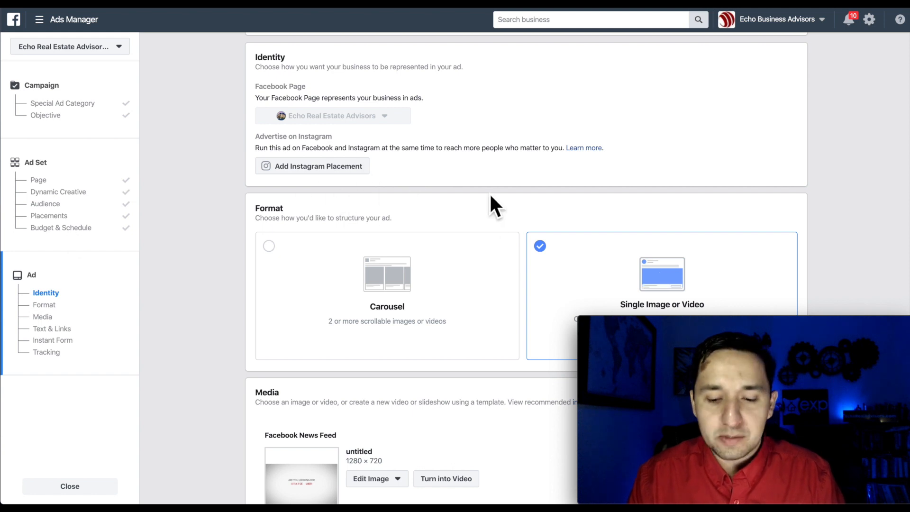
pyautogui.scroll(-3, 491, 196)
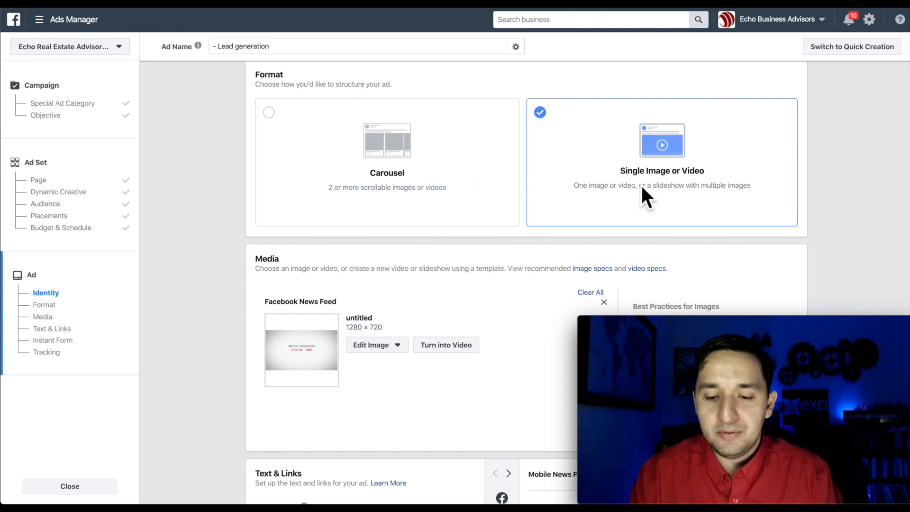
pyautogui.scroll(-1, 391, 240)
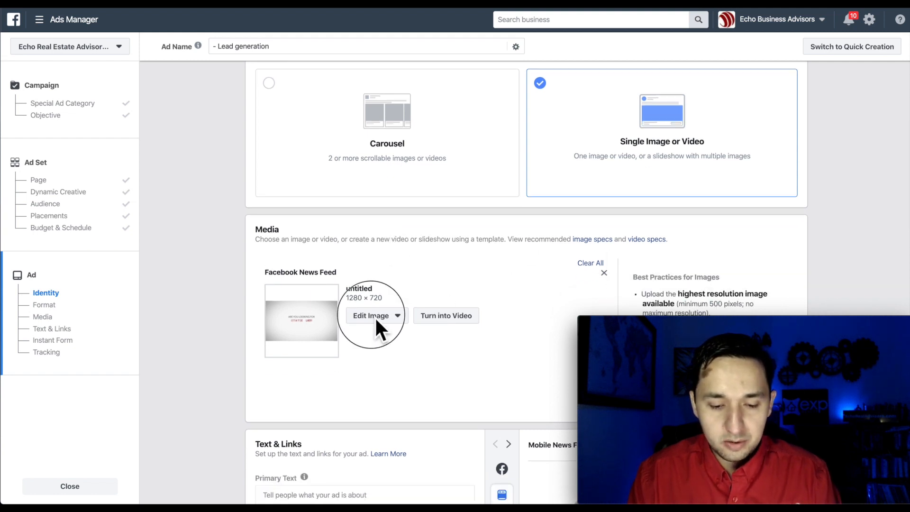
pyautogui.click(599, 265)
# Open the image picker and try searching the account's images for boba.
pyautogui.click(303, 273)
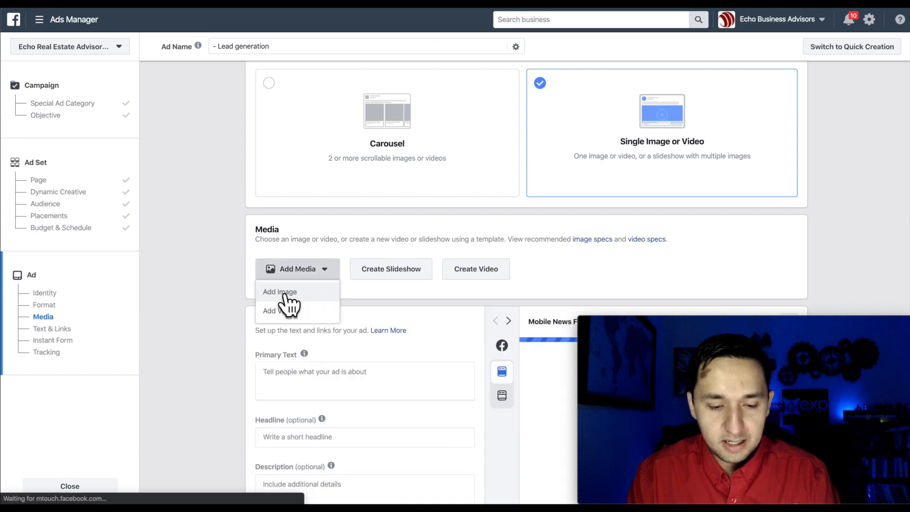
pyautogui.click(290, 294)
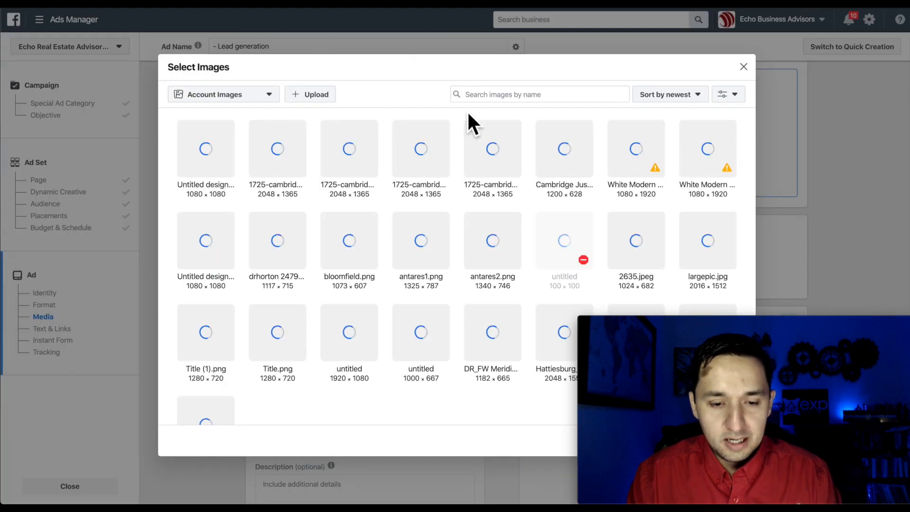
pyautogui.click(503, 99)
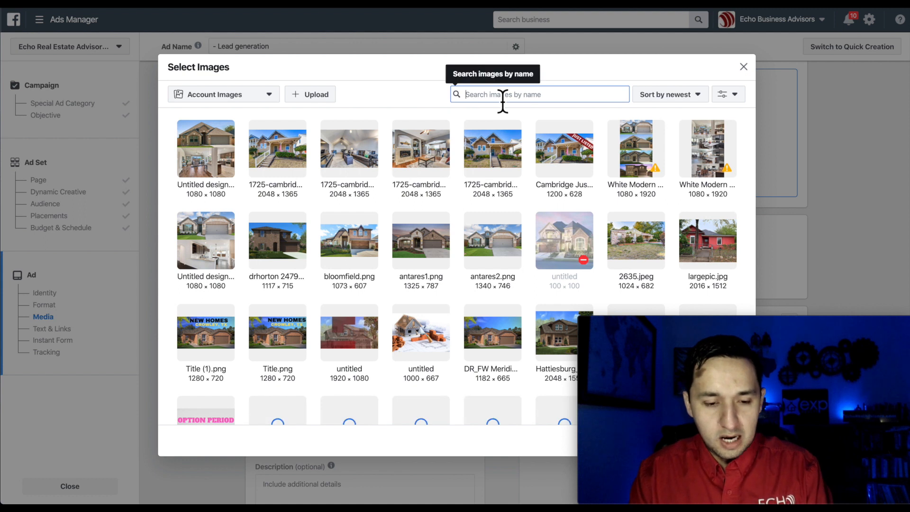
pyautogui.write('boba')
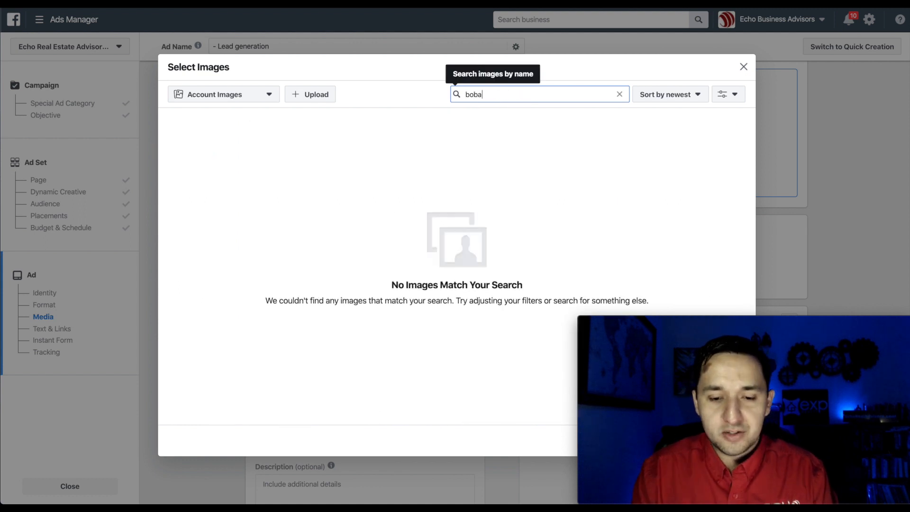
pyautogui.press('BackSpace')
pyautogui.press('BackSpace')
pyautogui.press('BackSpace')
pyautogui.press('BackSpace')
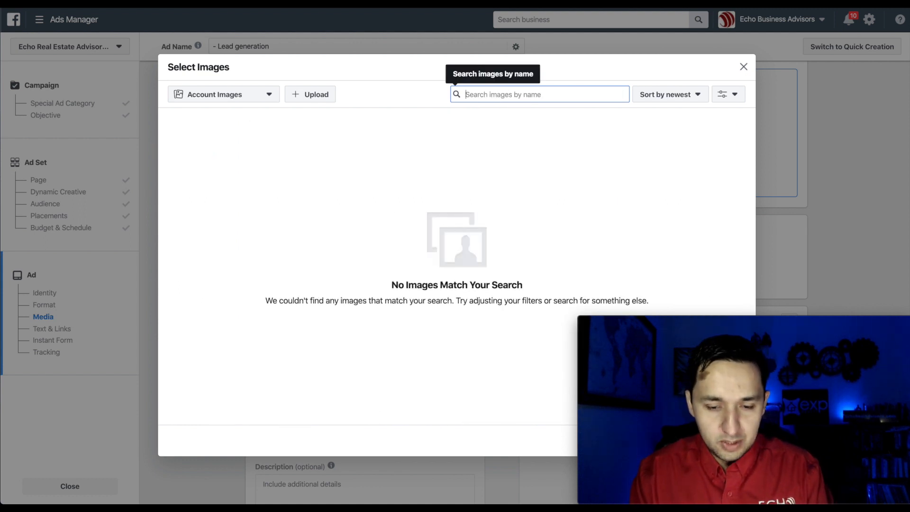
pyautogui.write('bo')
pyautogui.press('BackSpace')
pyautogui.press('BackSpace')
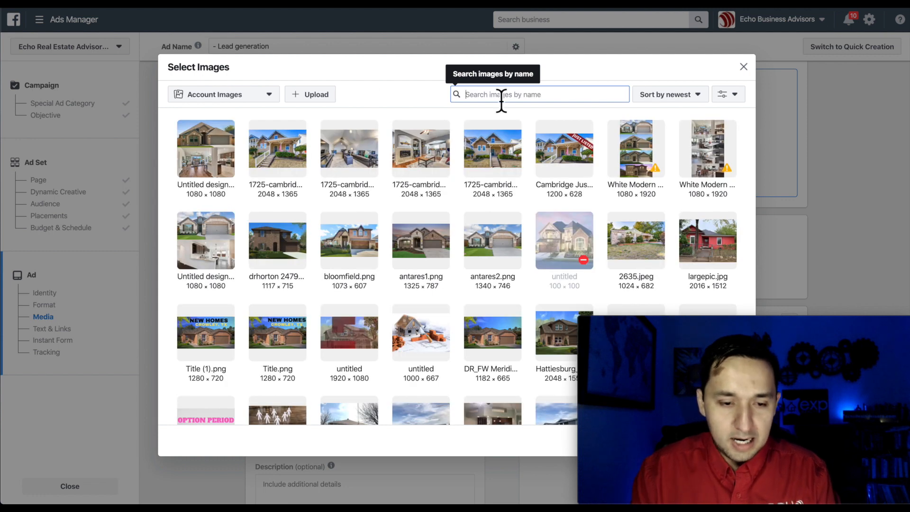
# Search Stock Photos for 'boba' and use the colourful boba cups photo.
pyautogui.click(252, 99)
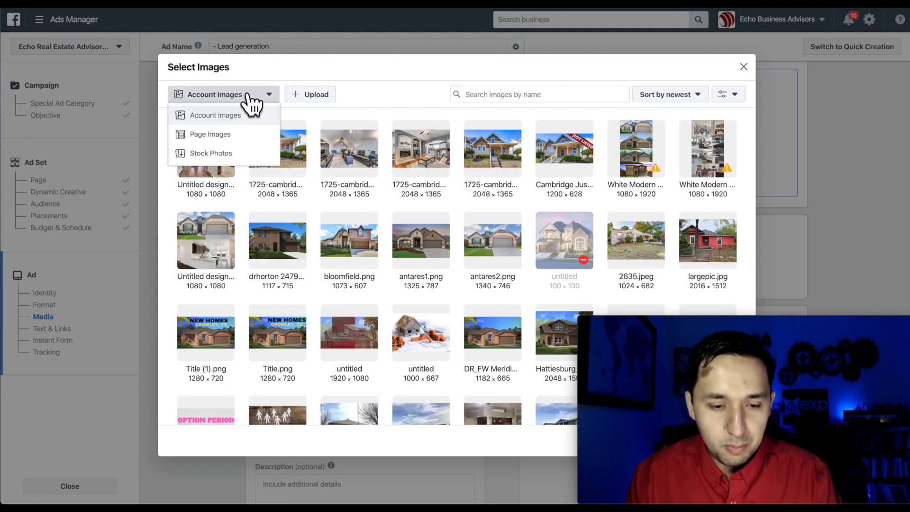
pyautogui.click(209, 154)
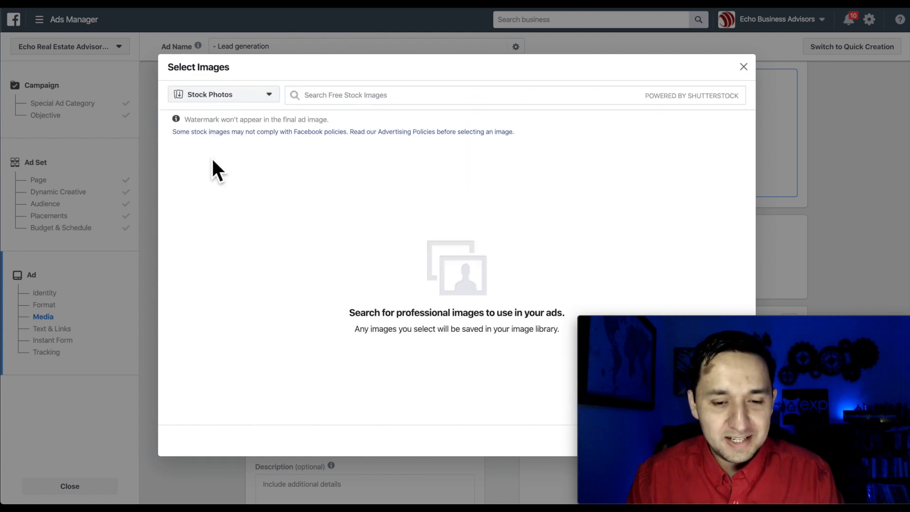
pyautogui.click(369, 95)
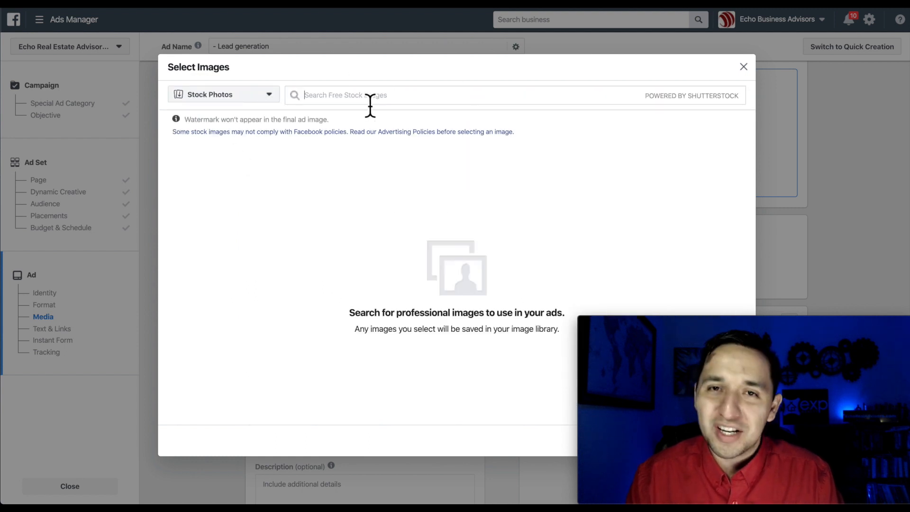
pyautogui.write('boba')
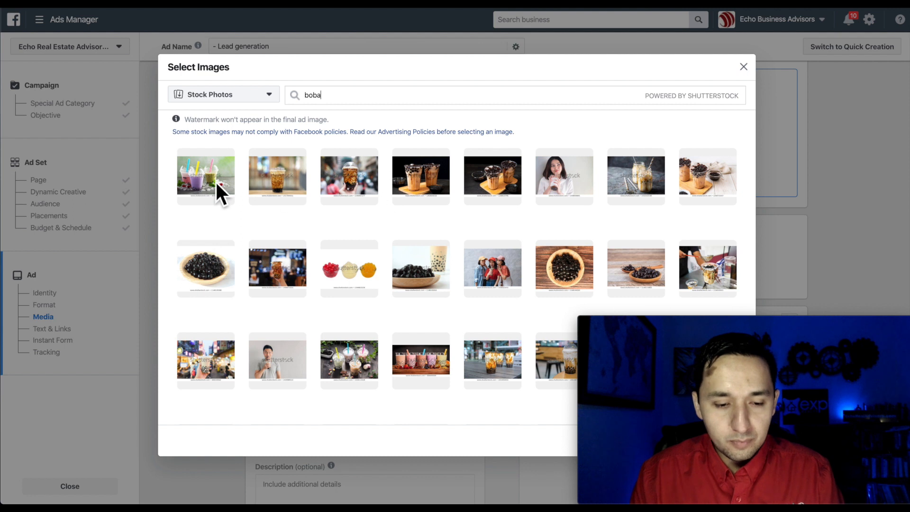
pyautogui.click(215, 181)
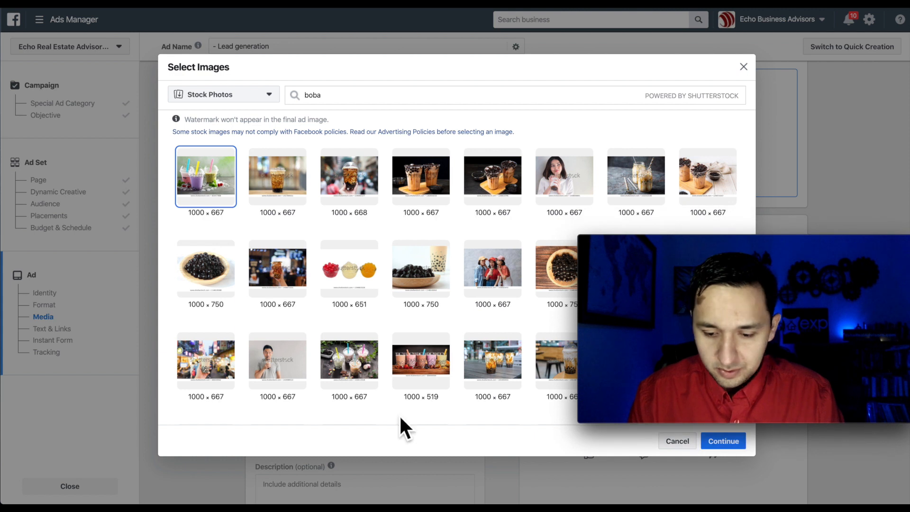
pyautogui.click(728, 444)
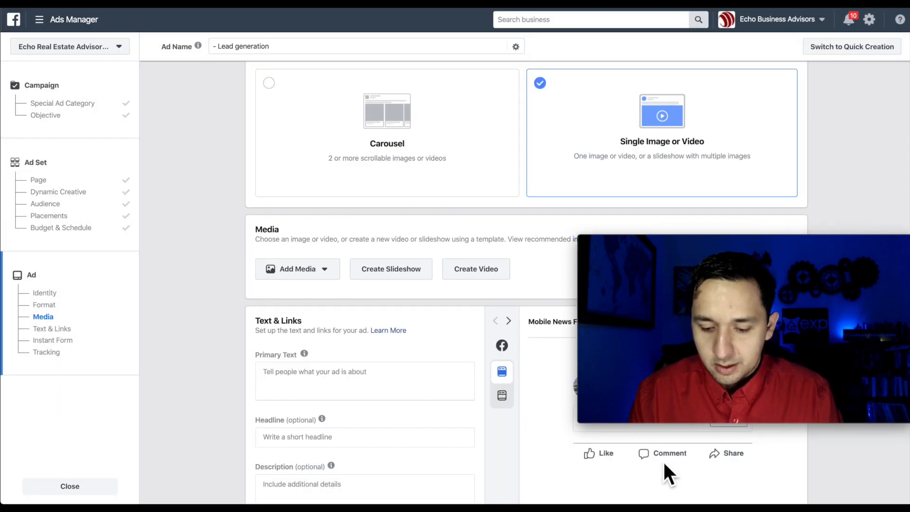
pyautogui.moveTo(792, 247); pyautogui.dragTo(796, 333)
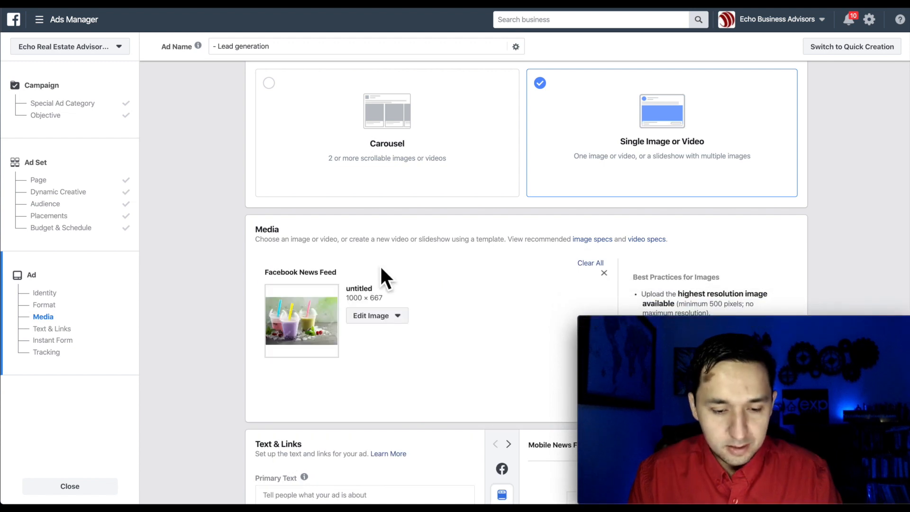
pyautogui.scroll(-4, 379, 264)
pyautogui.scroll(-3, 382, 274)
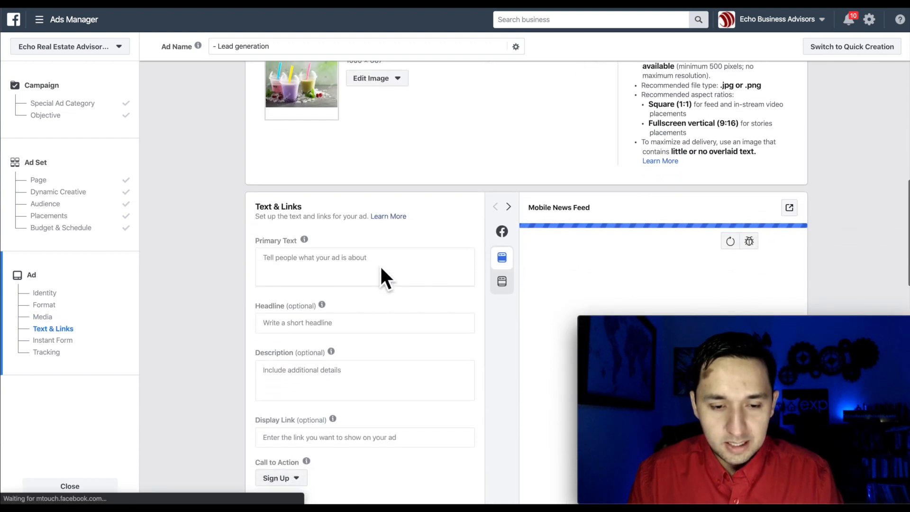
pyautogui.scroll(-4, 380, 264)
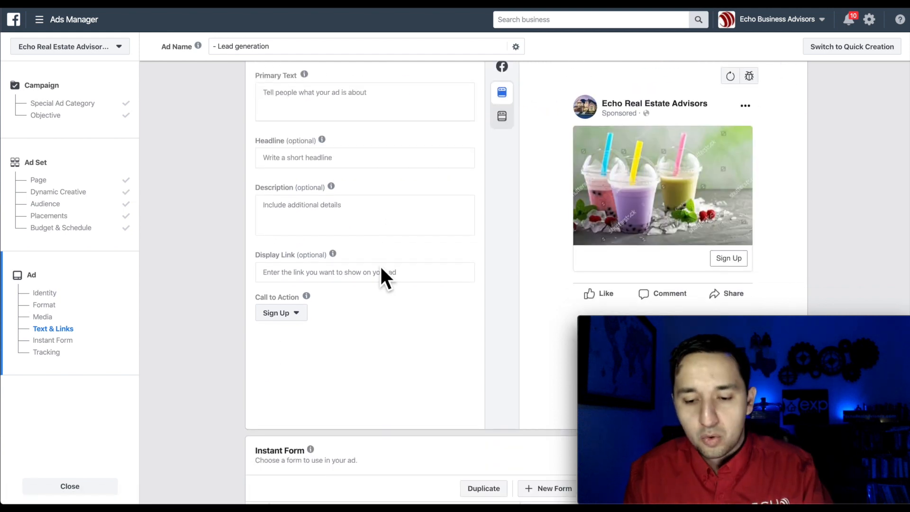
pyautogui.scroll(1, 743, 183)
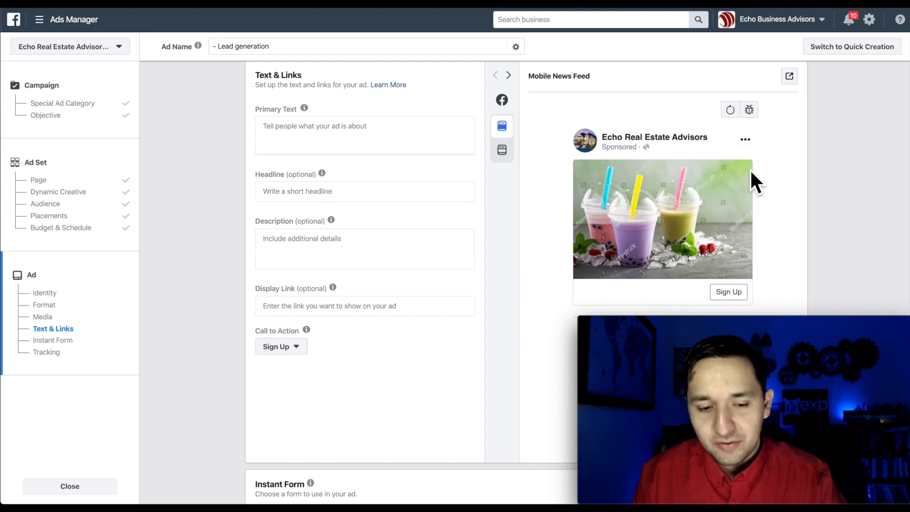
pyautogui.click(280, 134)
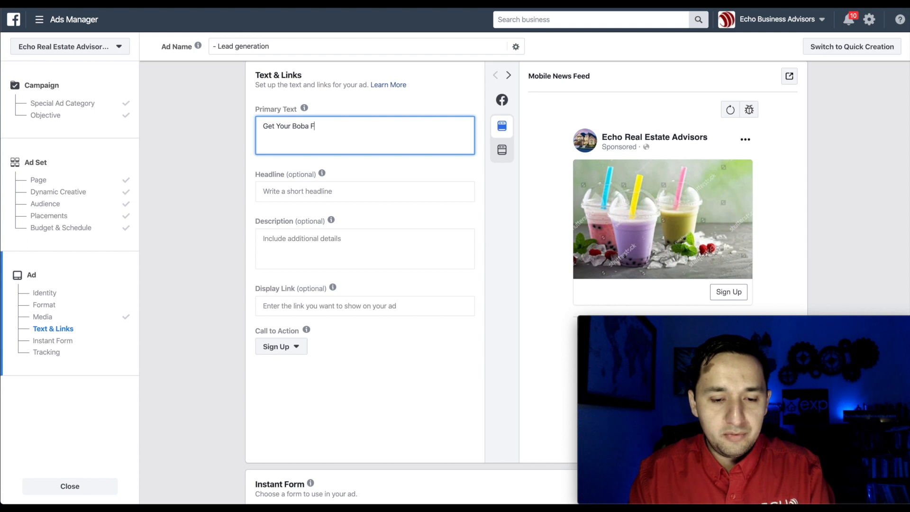
# Enter primary text 'Get Your Boba Fix' and headline 'Boba Time'.
pyautogui.write('Get Your Boba Fix')
pyautogui.click(285, 195)
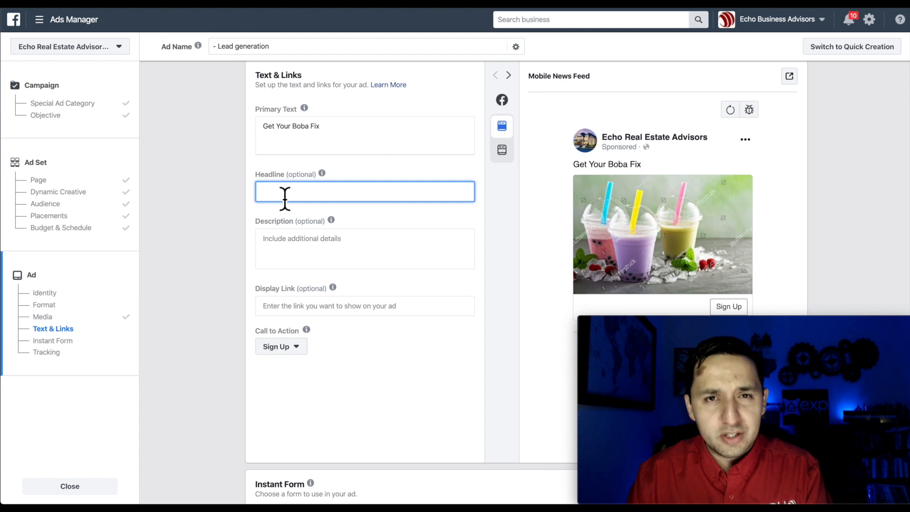
pyautogui.scroll(-1, 284, 197)
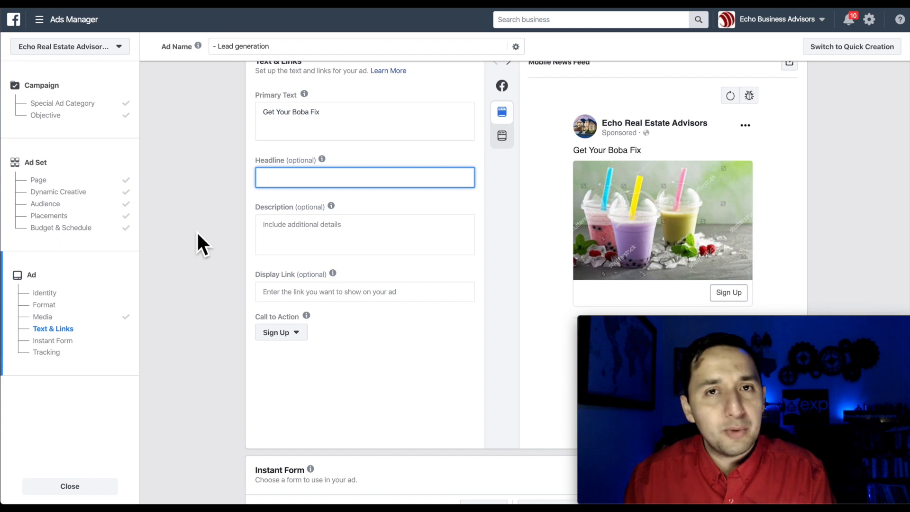
pyautogui.write('Boba T')
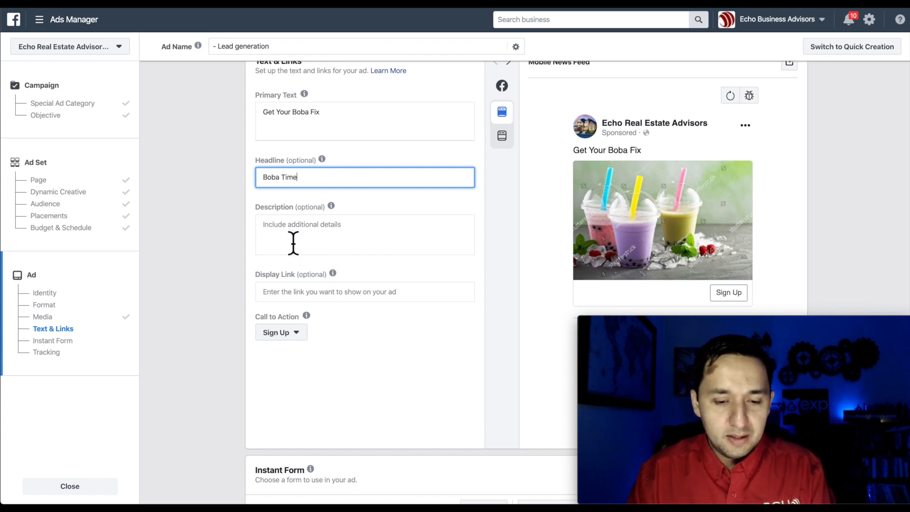
pyautogui.write('ime')
pyautogui.click(293, 243)
# Add the description 'Description', set the call to action to Get Offer, and start a new form.
pyautogui.scroll(-2, 295, 240)
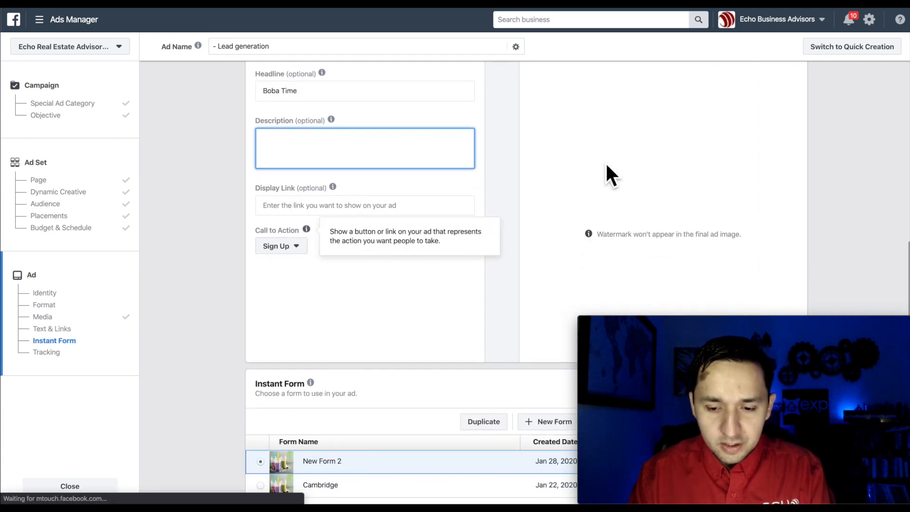
pyautogui.write('Description')
pyautogui.scroll(-1, 430, 268)
pyautogui.click(288, 226)
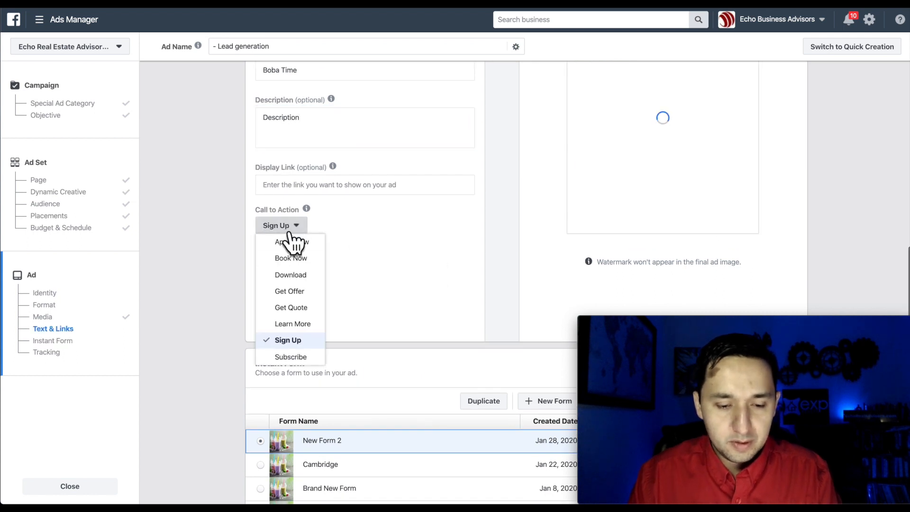
pyautogui.click(293, 291)
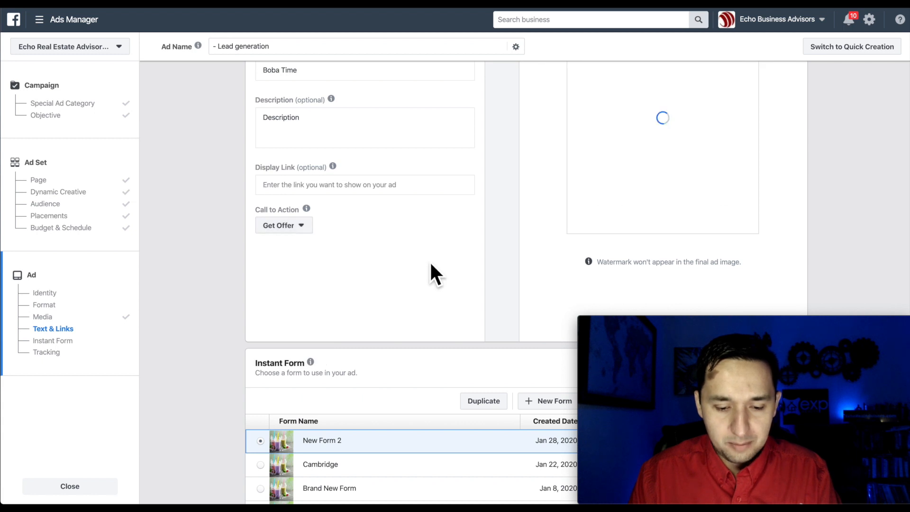
pyautogui.scroll(-5, 429, 261)
pyautogui.click(551, 295)
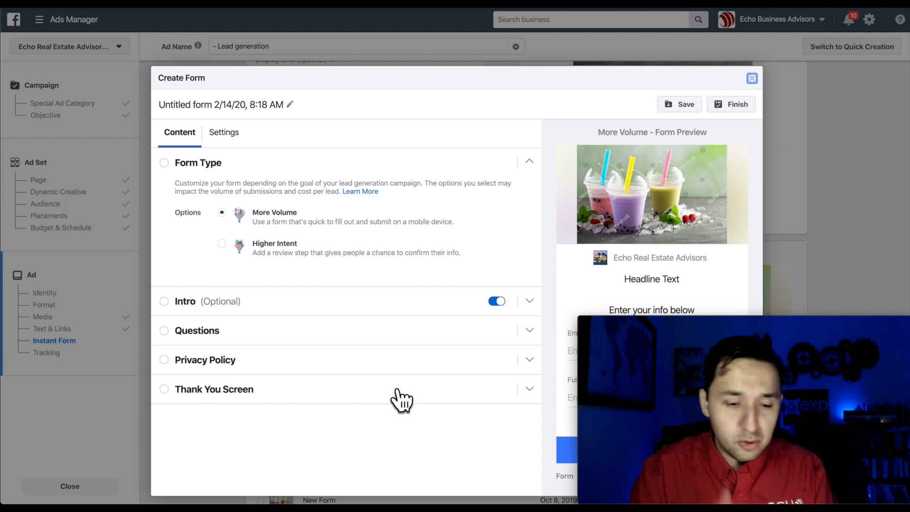
# Title the instant form 'Boba Example' and set its sharing to Open.
pyautogui.click(195, 110)
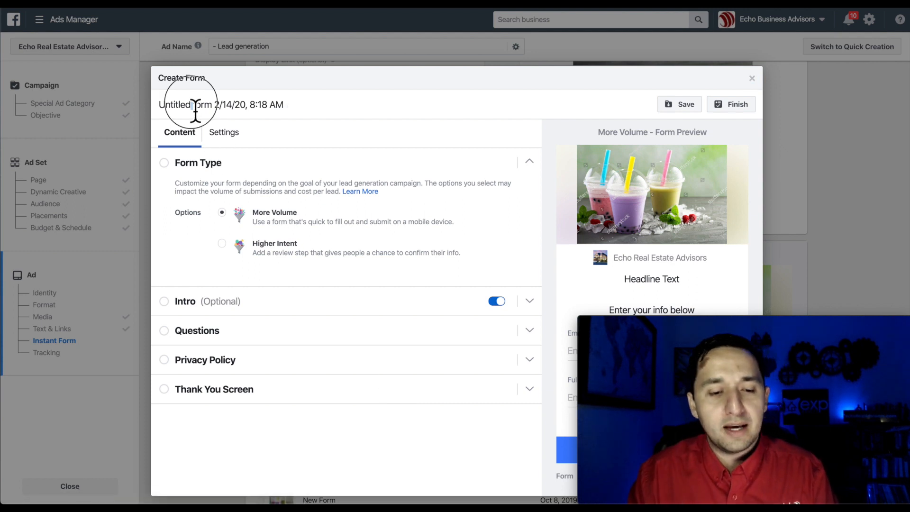
pyautogui.tripleClick(195, 110)
pyautogui.write('Boba')
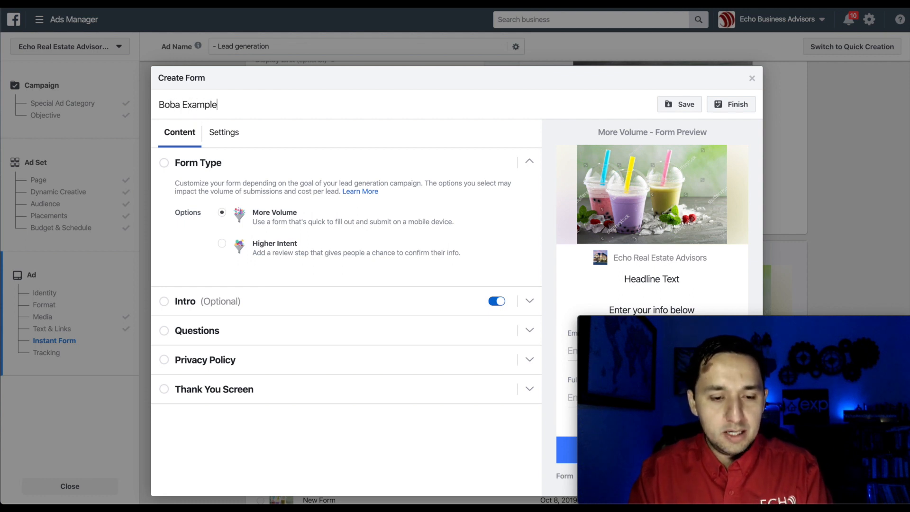
pyautogui.write(' Example')
pyautogui.click(225, 136)
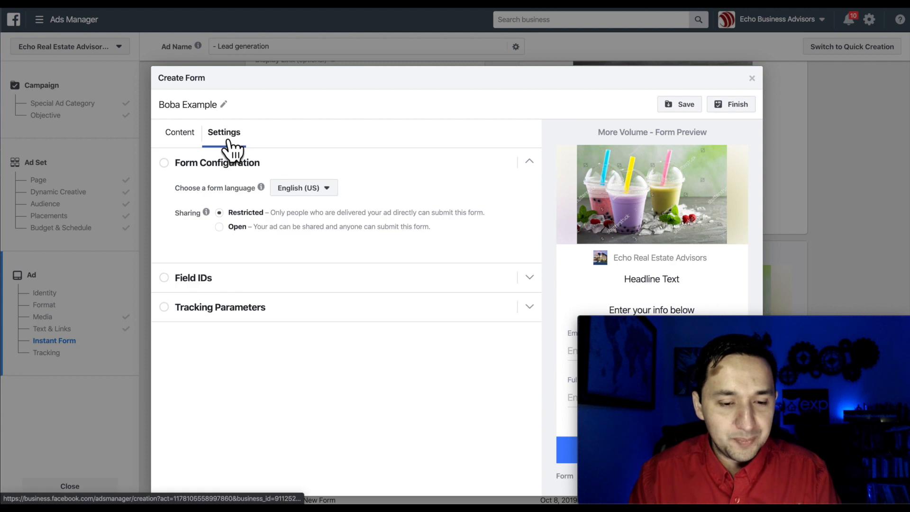
pyautogui.click(220, 227)
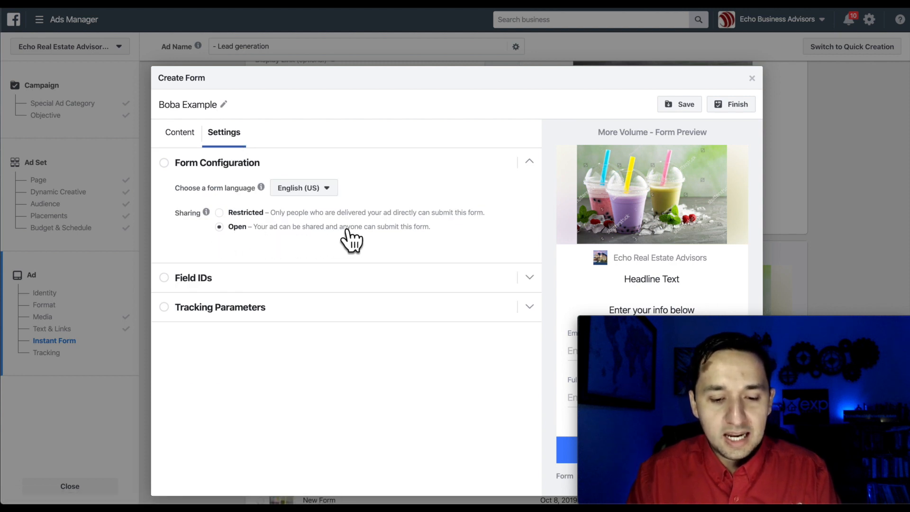
pyautogui.click(180, 134)
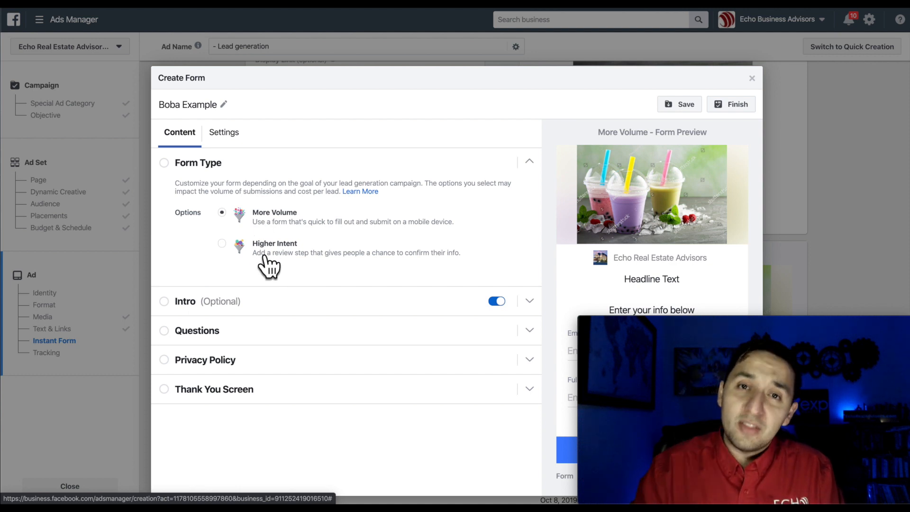
# Give the form intro the headline 'Headline' and begin its text with 'Boba'.
pyautogui.click(192, 302)
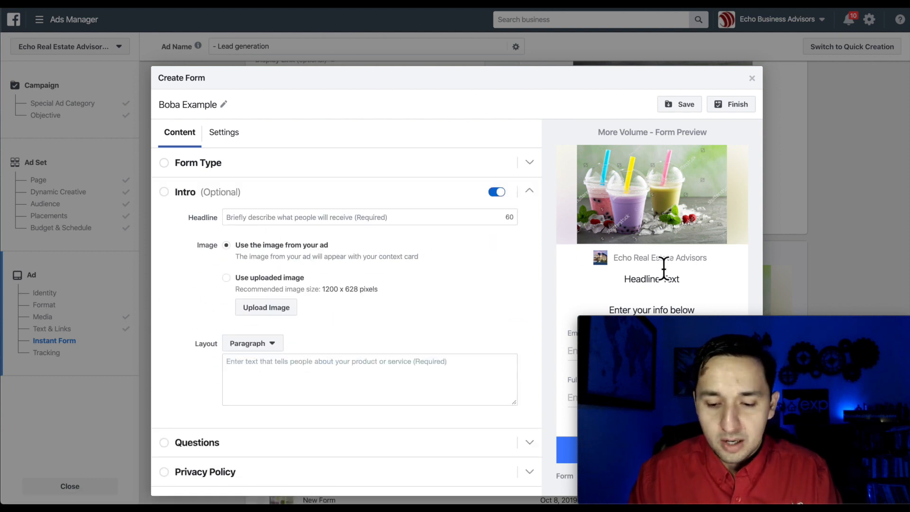
pyautogui.scroll(-1, 662, 283)
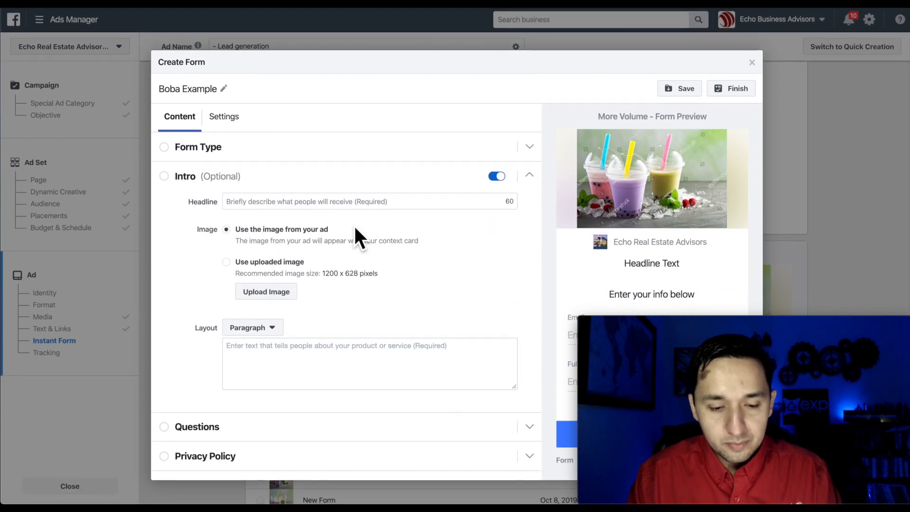
pyautogui.click(273, 207)
pyautogui.write('Headline')
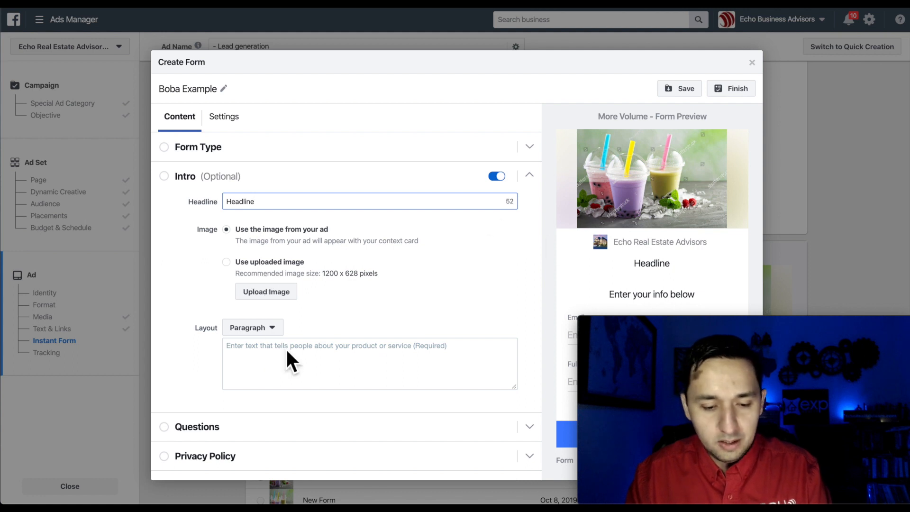
pyautogui.click(252, 361)
pyautogui.write('Boba')
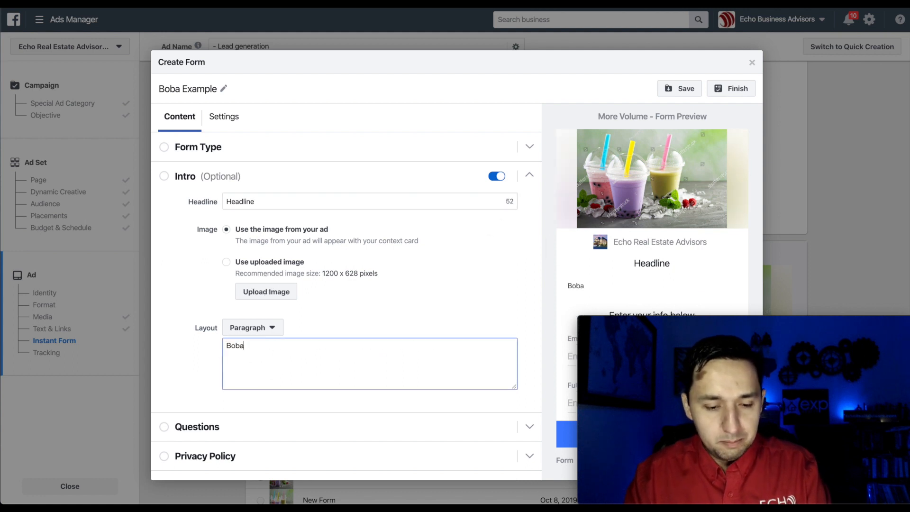
pyautogui.write(' GTime')
pyautogui.press('BackSpace')
pyautogui.press('BackSpace')
pyautogui.press('BackSpace')
pyautogui.press('BackSpace')
pyautogui.press('BackSpace')
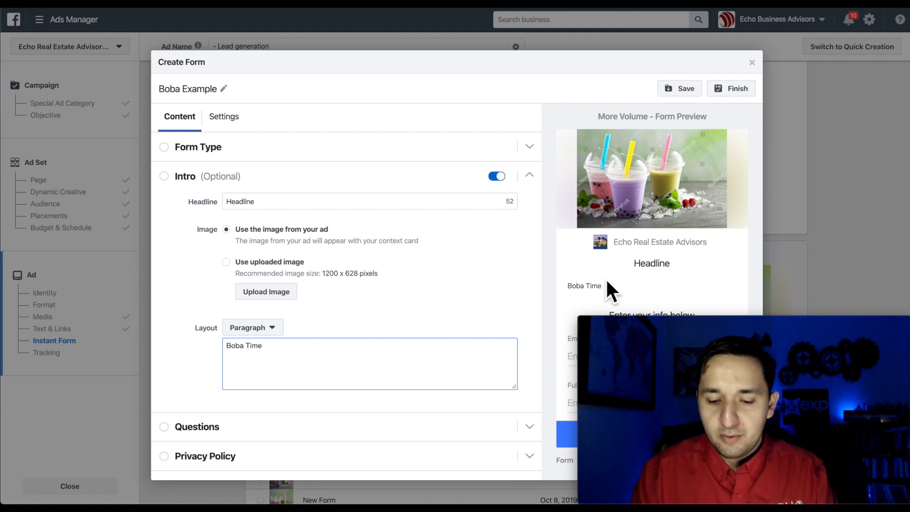
# Switch the intro to bullets reading Best Boba, Get Now and FREE Shirt.
pyautogui.click(250, 328)
pyautogui.click(253, 345)
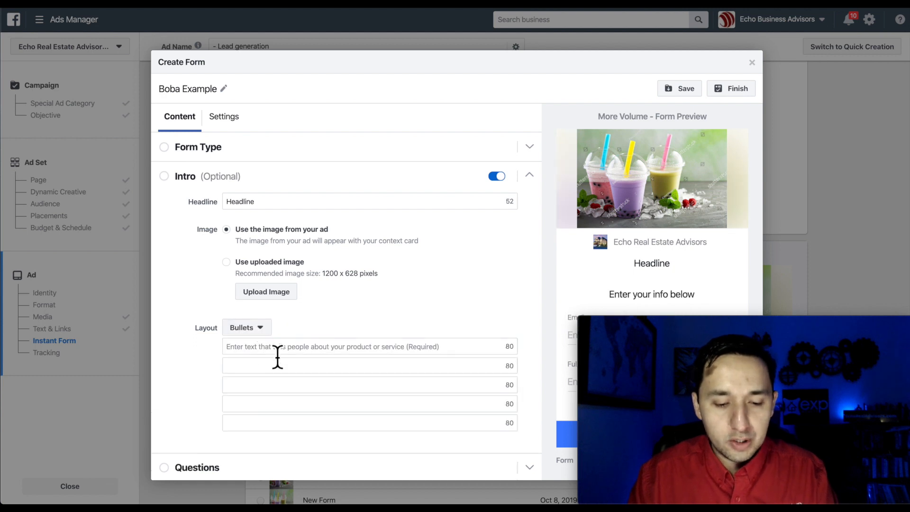
pyautogui.click(325, 349)
pyautogui.write('Bs')
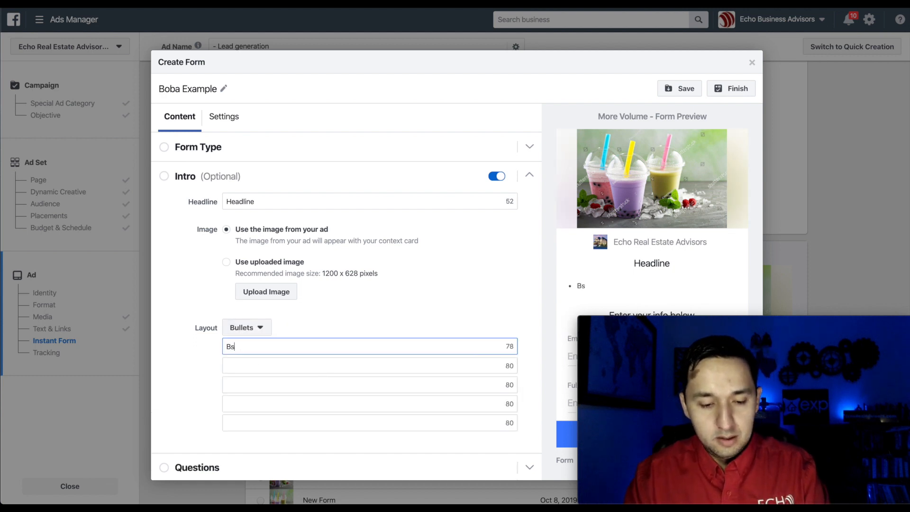
pyautogui.write('st Boba')
pyautogui.click(304, 371)
pyautogui.write('Get')
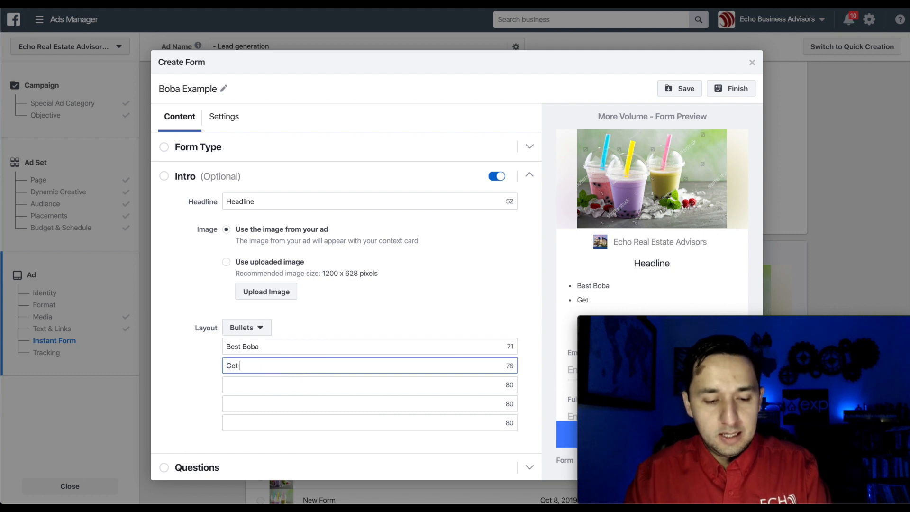
pyautogui.click(287, 391)
pyautogui.write('FREE Shirt')
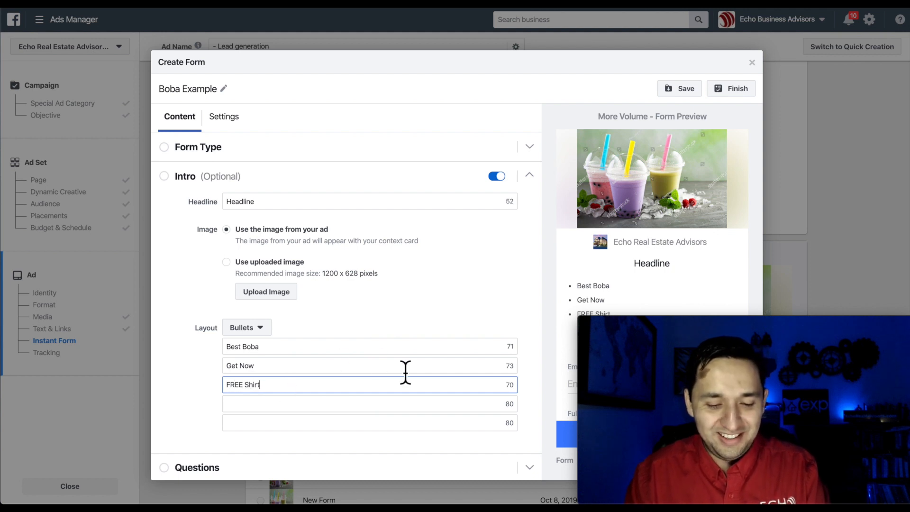
pyautogui.scroll(-2, 405, 371)
pyautogui.click(208, 413)
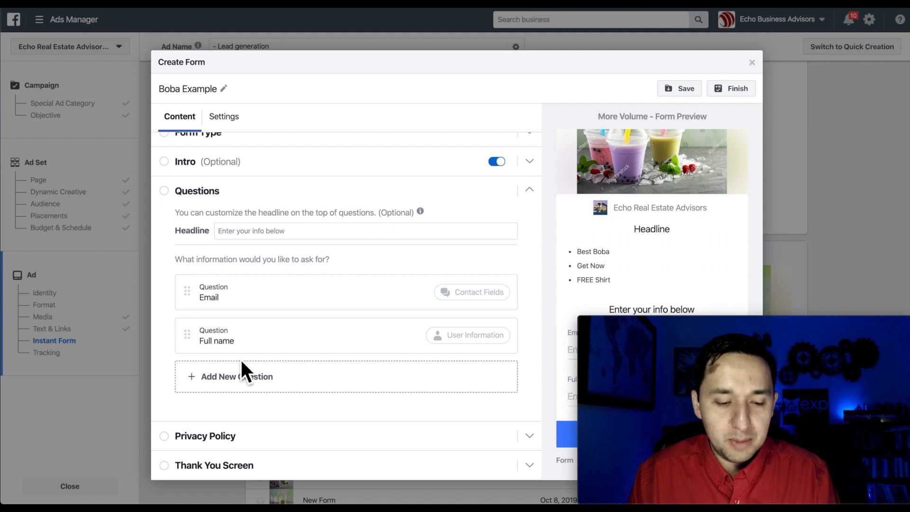
# Add a blank Short Answer question and a blank Multiple Choice question after Email and Full name.
pyautogui.click(229, 382)
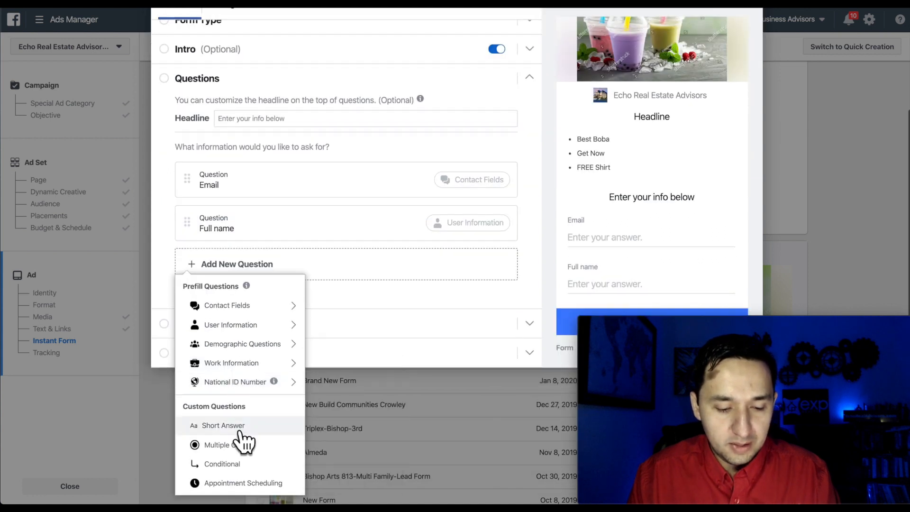
pyautogui.click(231, 429)
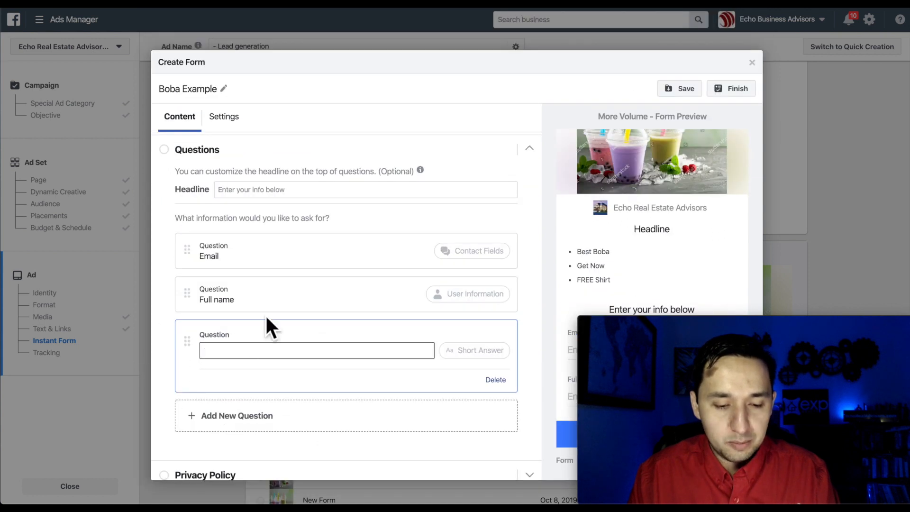
pyautogui.click(242, 414)
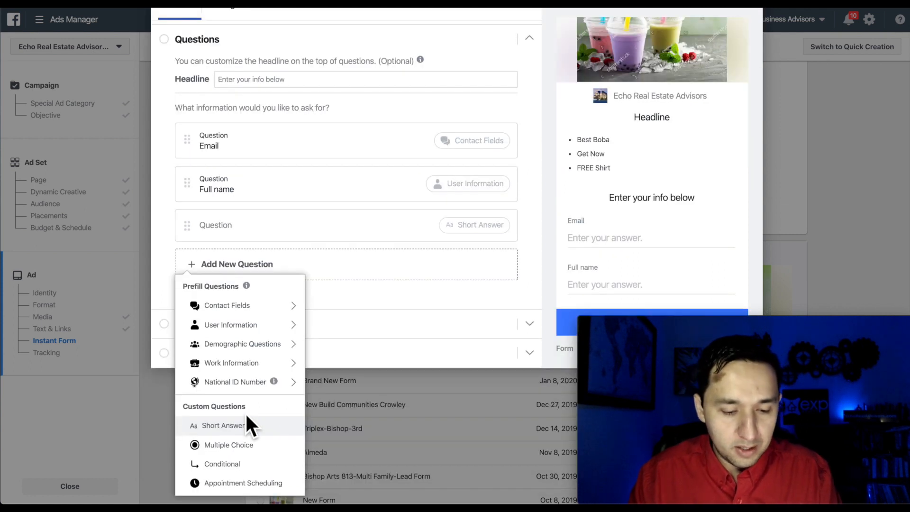
pyautogui.click(244, 446)
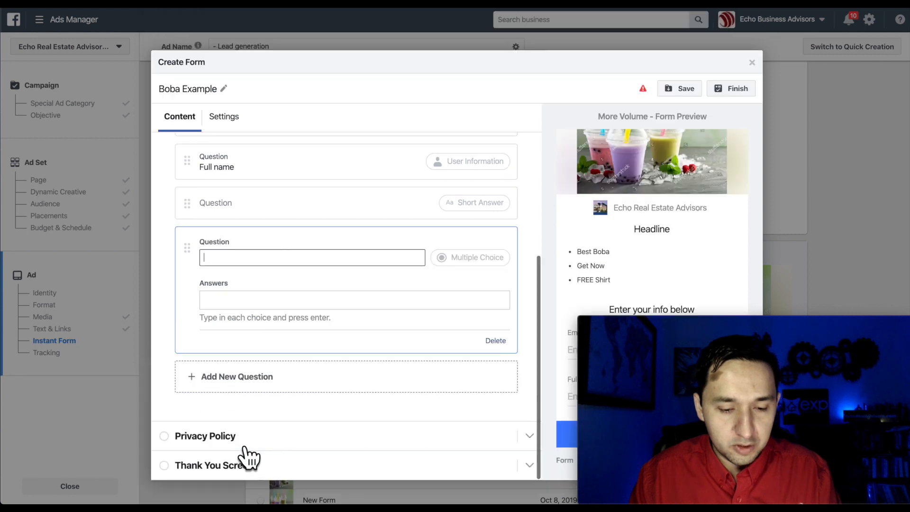
pyautogui.click(241, 371)
pyautogui.moveTo(245, 373)
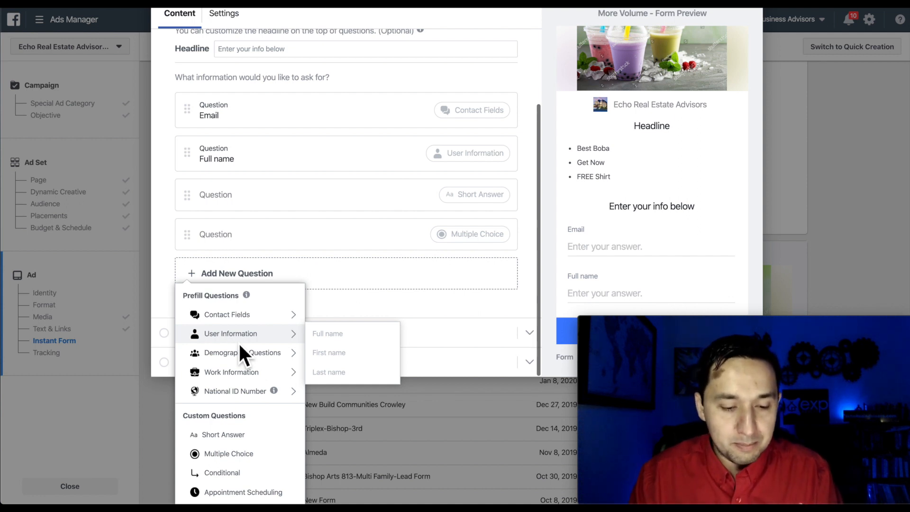
pyautogui.click(493, 281)
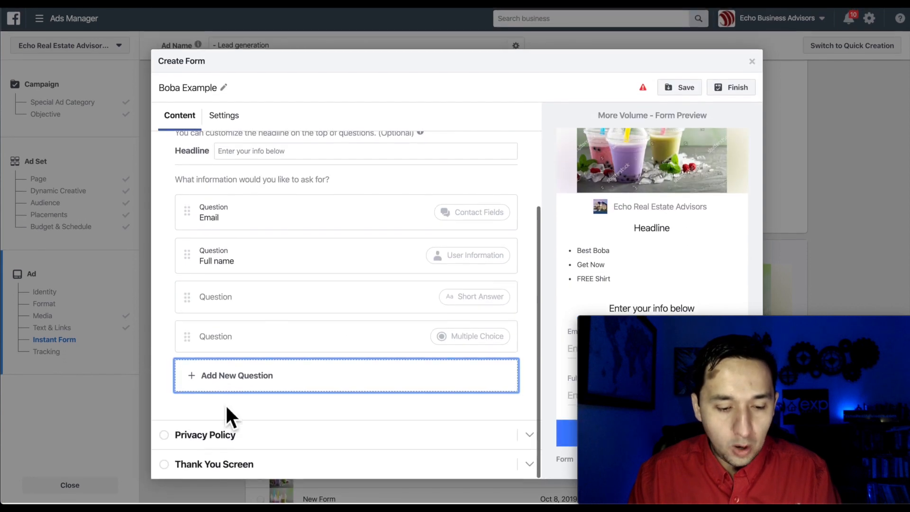
# Set the form's privacy policy link text to 'Privacy Policy', leaving the link URL empty.
pyautogui.click(218, 437)
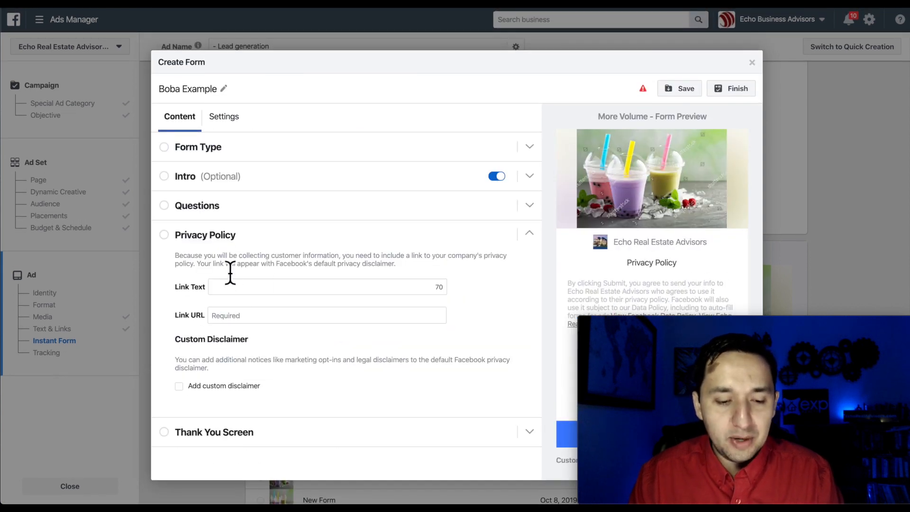
pyautogui.click(270, 293)
pyautogui.write('Privacy Policy')
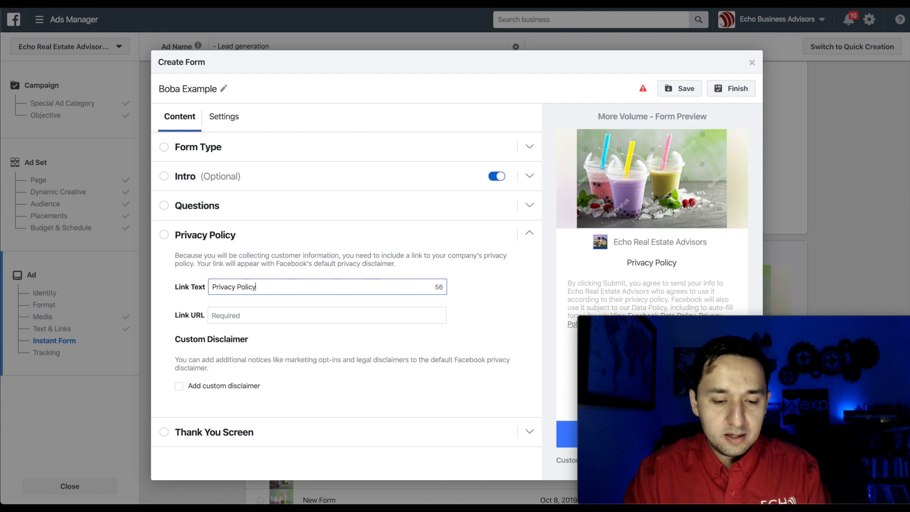
pyautogui.click(275, 317)
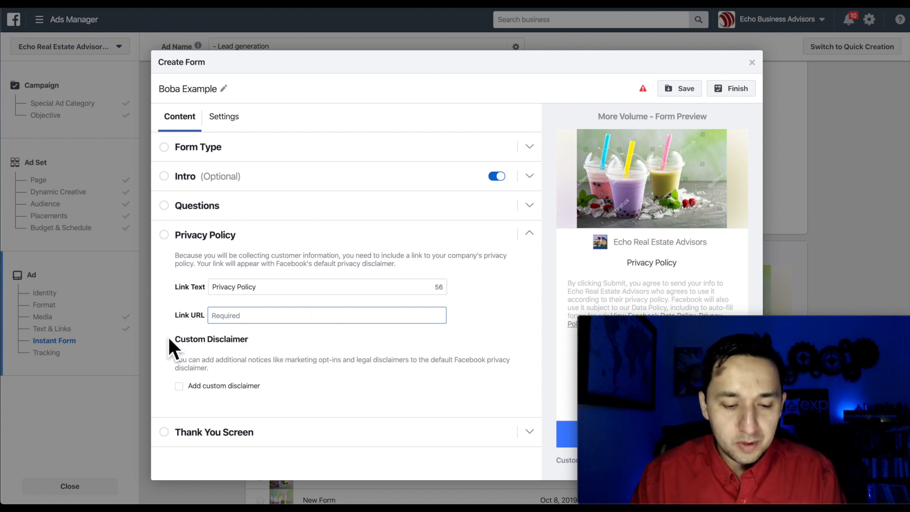
# Replace the thank-you screen description with 'Your Discount Is Waiting In Your Inbox.'.
pyautogui.click(232, 433)
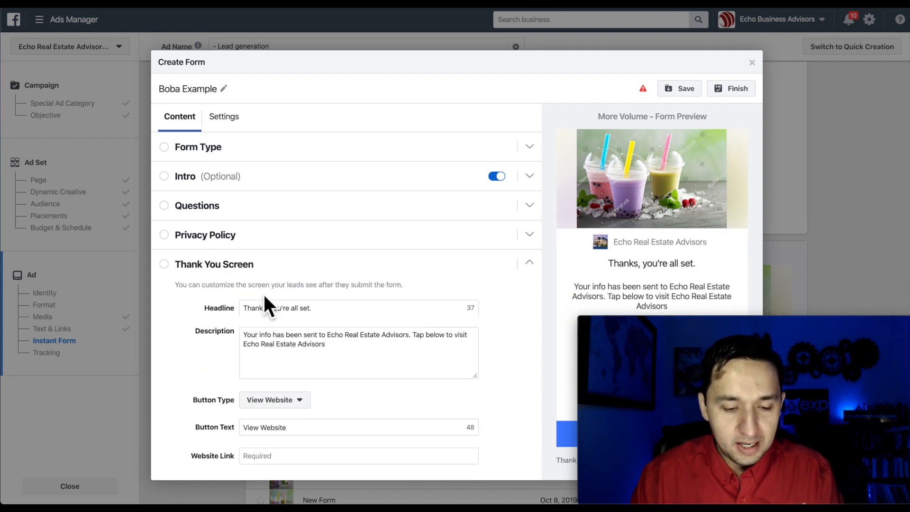
pyautogui.tripleClick(293, 352)
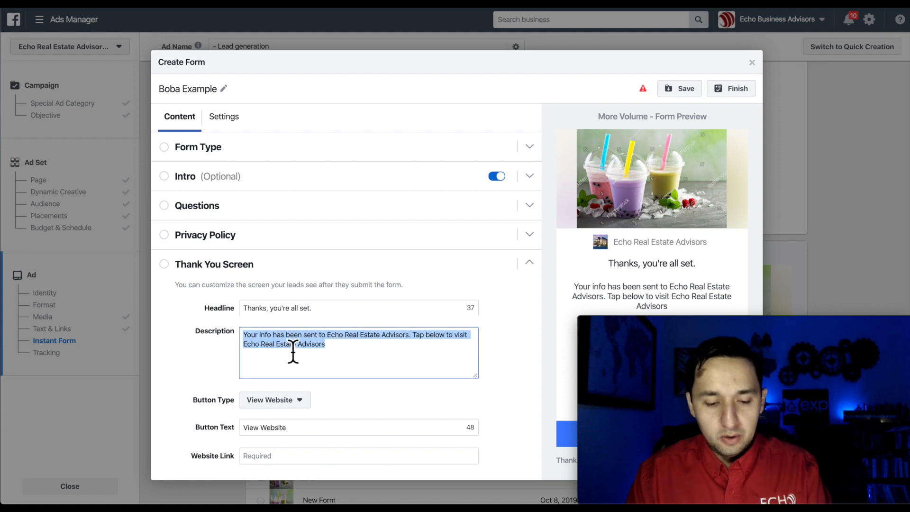
pyautogui.press('BackSpace')
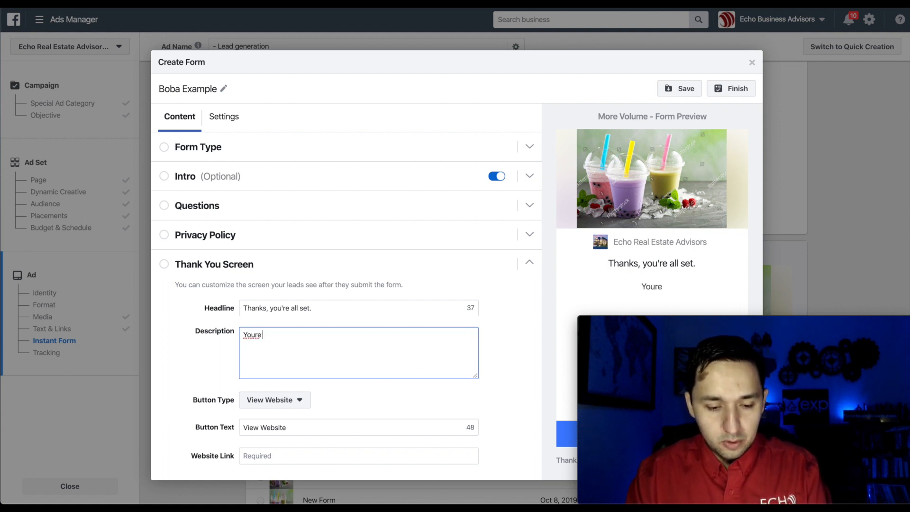
pyautogui.write('Your Dlsc')
pyautogui.press('BackSpace')
pyautogui.press('BackSpace')
pyautogui.press('BackSpace')
pyautogui.write('iscount Is Waiting In')
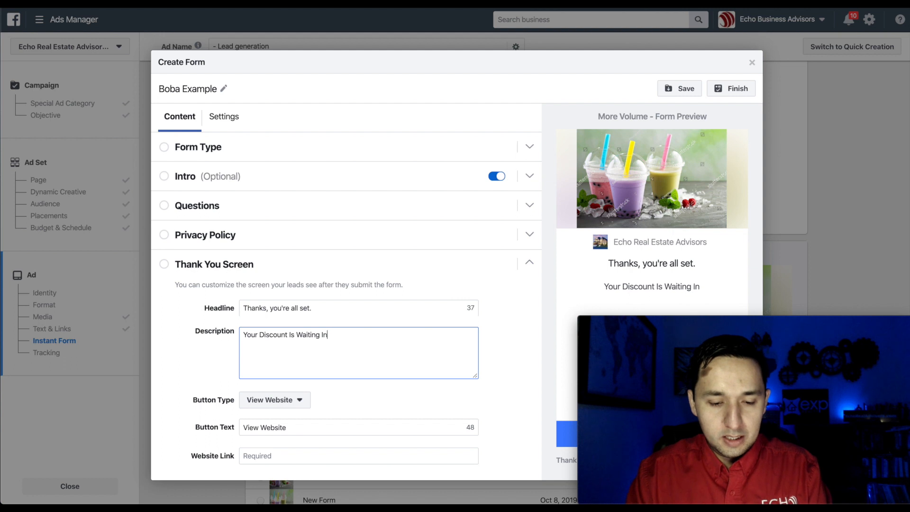
pyautogui.write('box.')
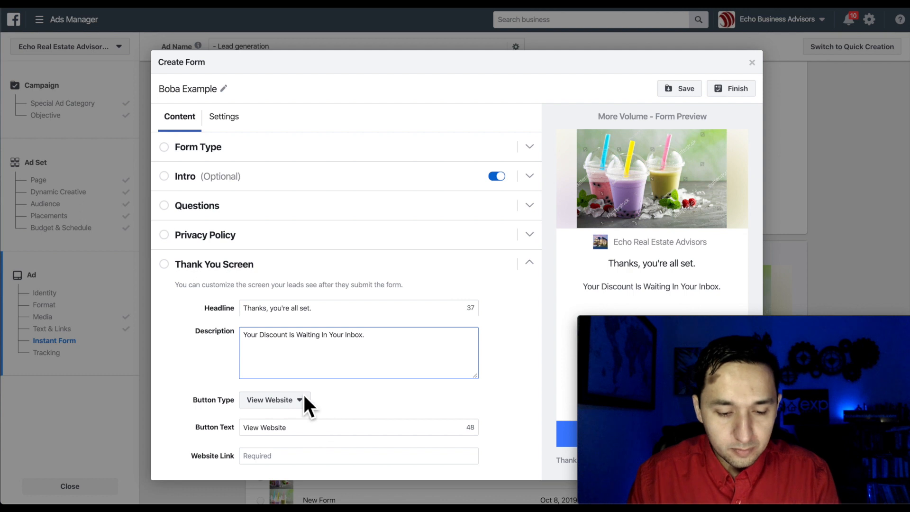
# Try Call Business as the thank-you button type, then set it back to View Website.
pyautogui.click(284, 403)
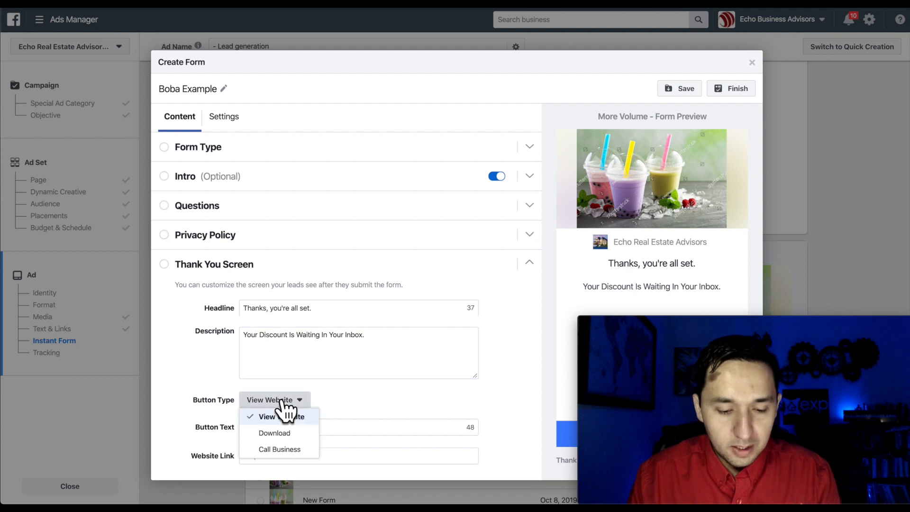
pyautogui.click(363, 389)
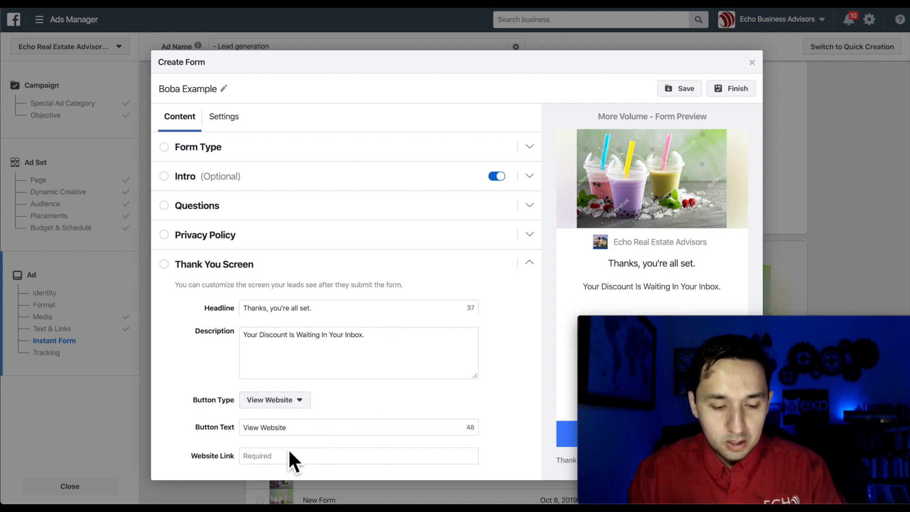
pyautogui.click(286, 404)
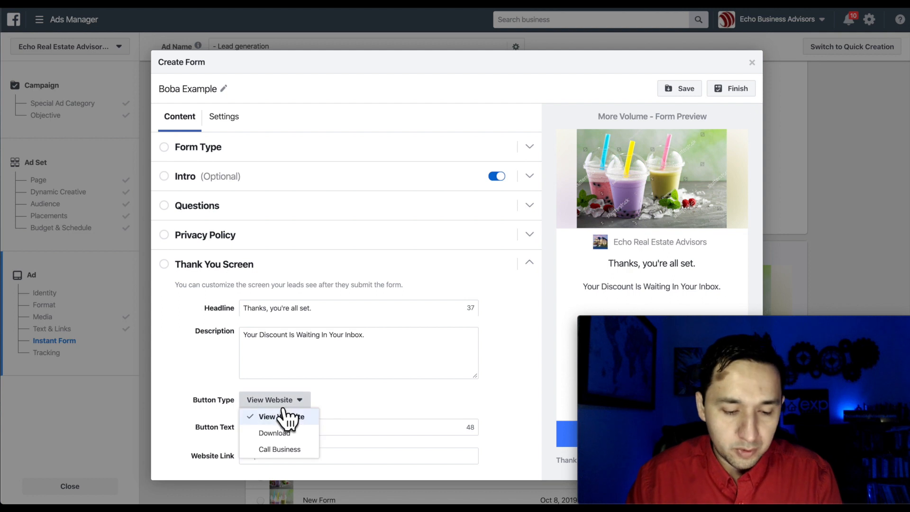
pyautogui.click(298, 451)
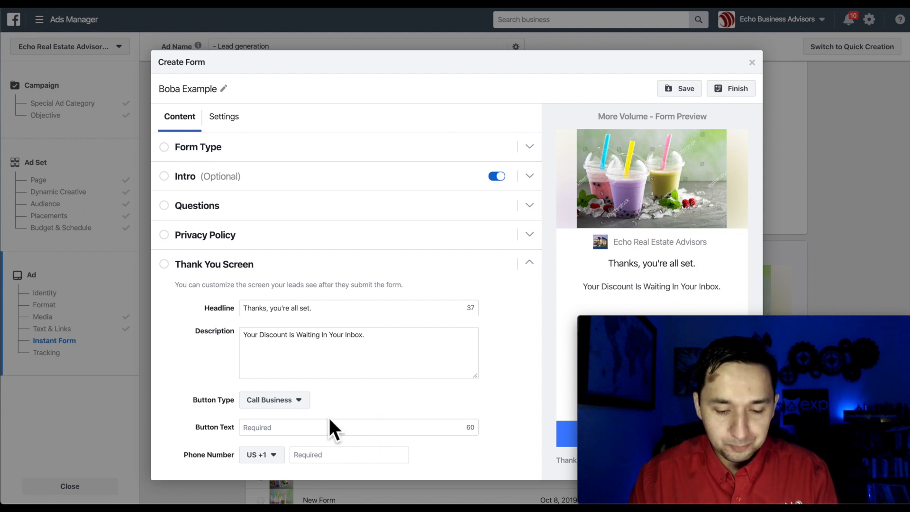
pyautogui.click(284, 402)
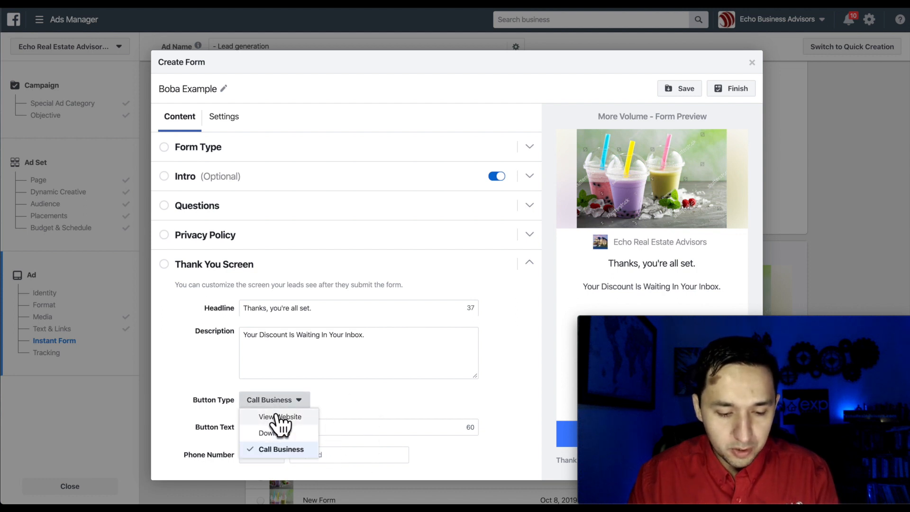
pyautogui.click(279, 417)
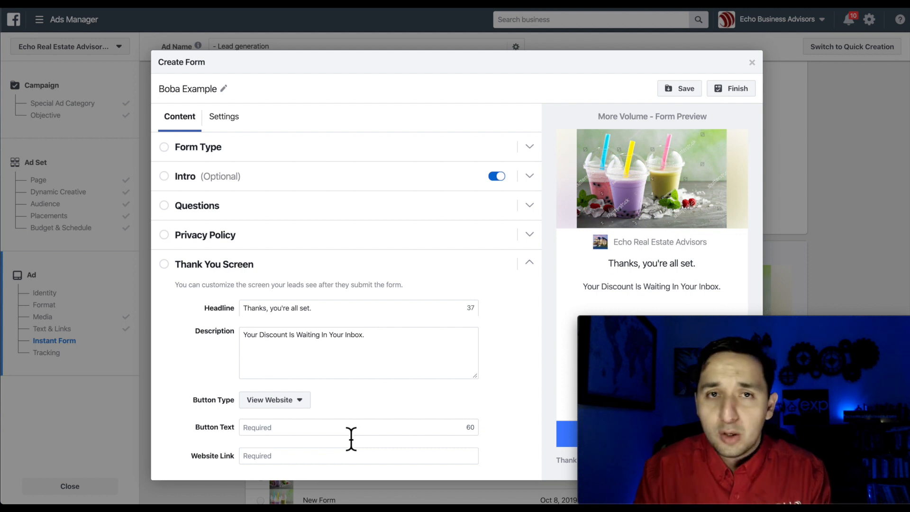
pyautogui.scroll(-1, 393, 346)
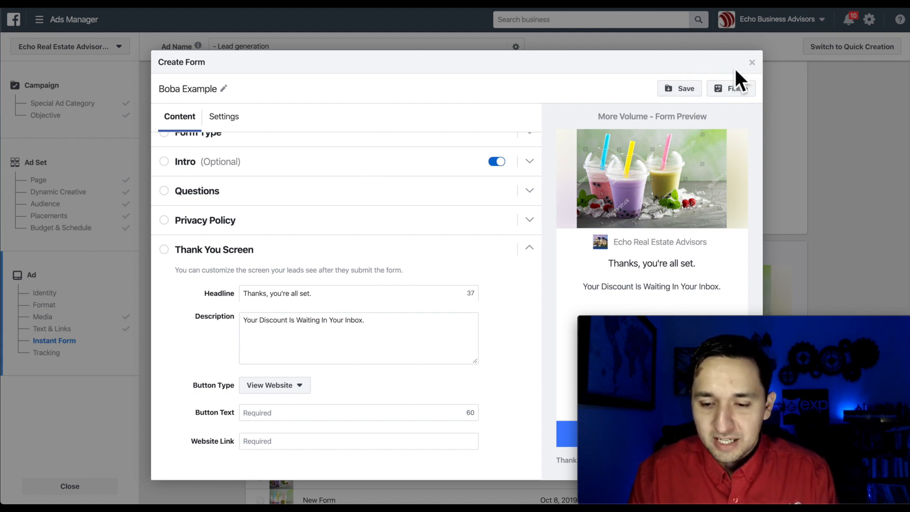
# Close the form editor, discarding the unsaved Boba Example form, and scroll to the Tracking section.
pyautogui.click(753, 62)
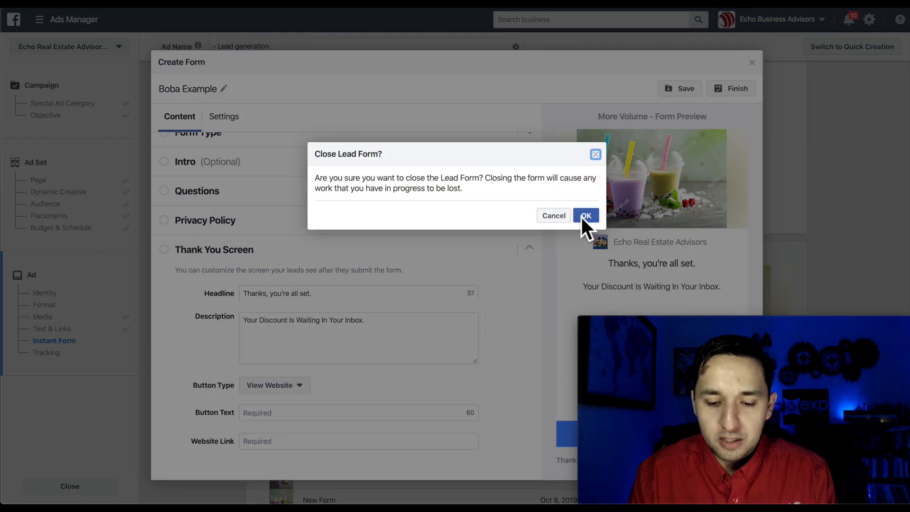
pyautogui.click(580, 218)
pyautogui.scroll(-8, 699, 203)
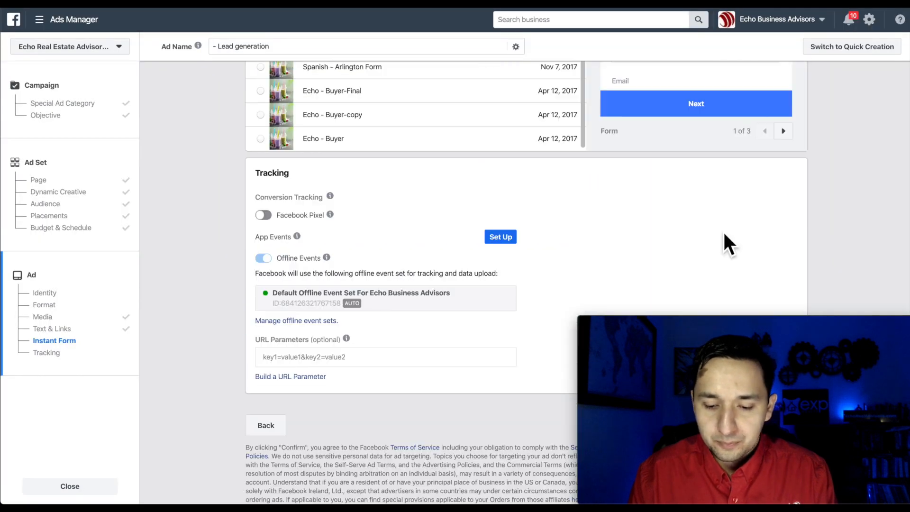
pyautogui.moveTo(764, 322); pyautogui.dragTo(756, 194)
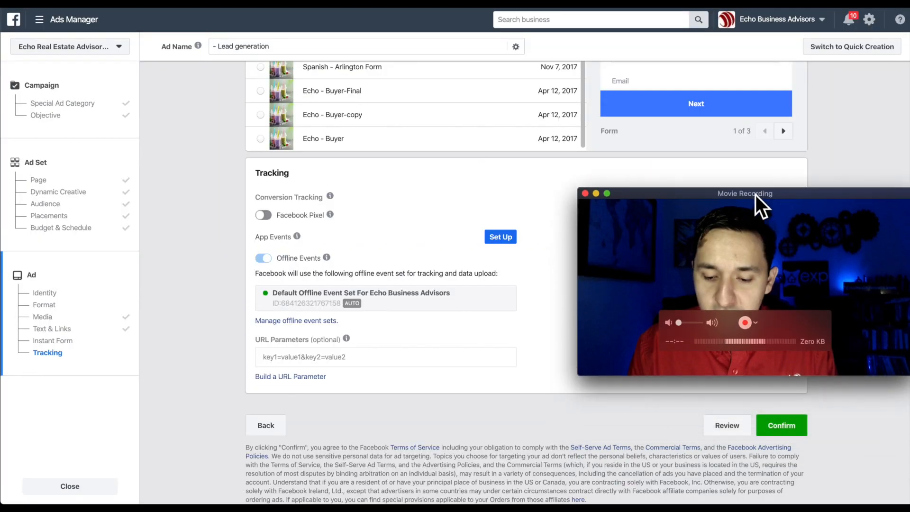